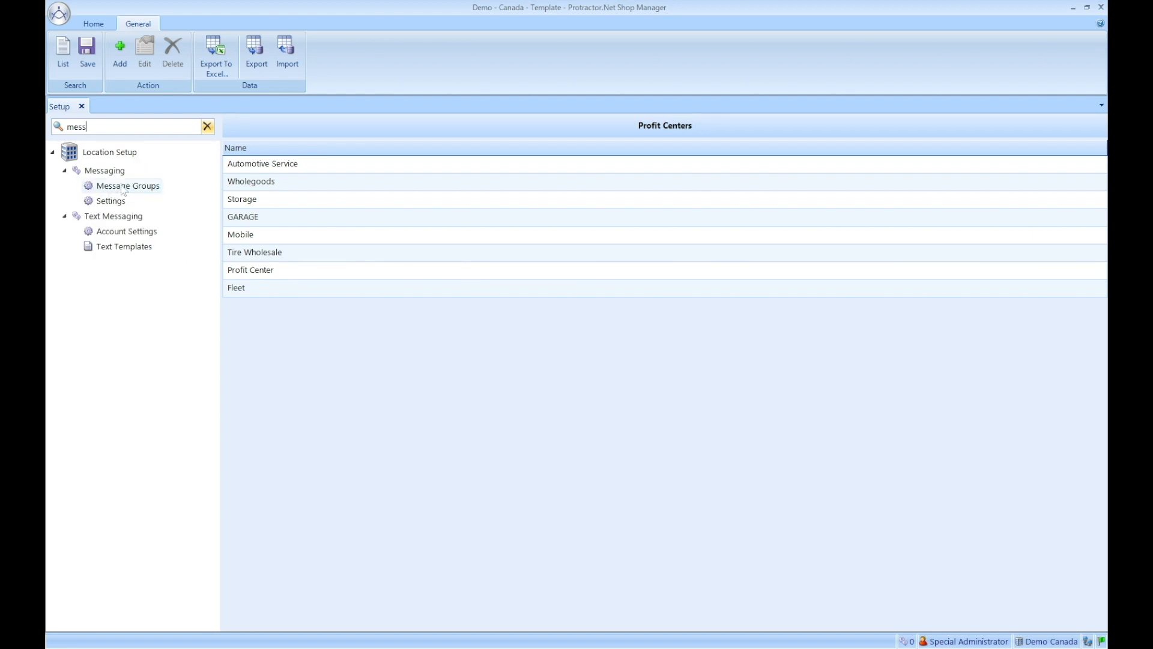
# Step: Check the Online Appointment message group's members, none checked, and close it unchanged
pyautogui.click(128, 186)
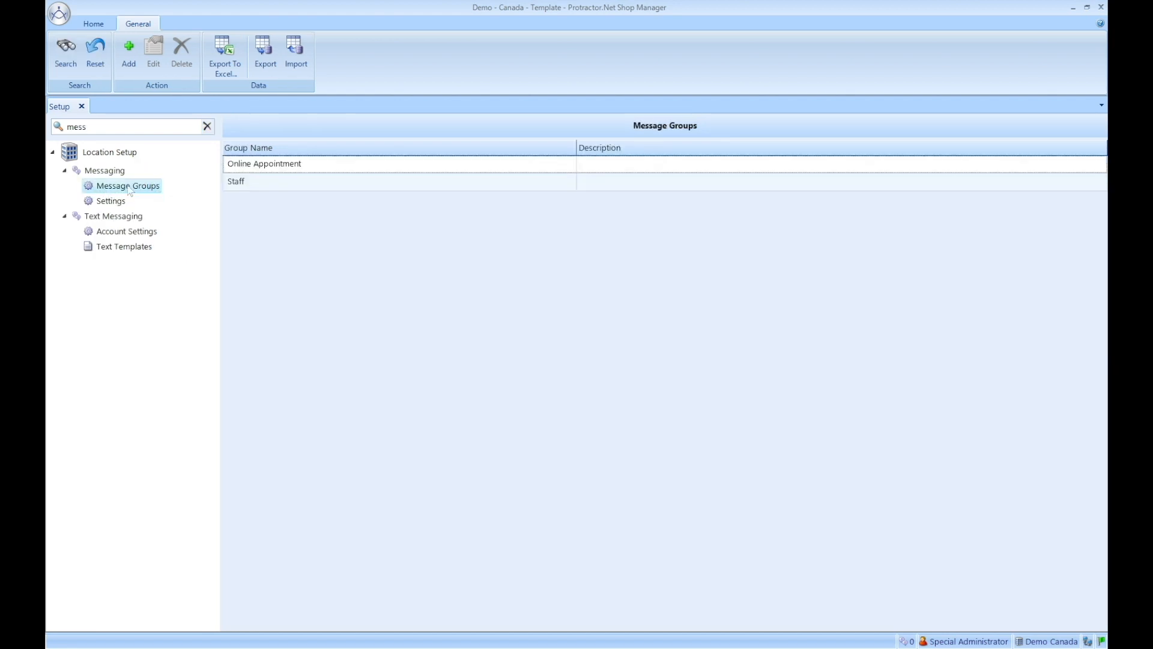
pyautogui.doubleClick(280, 170)
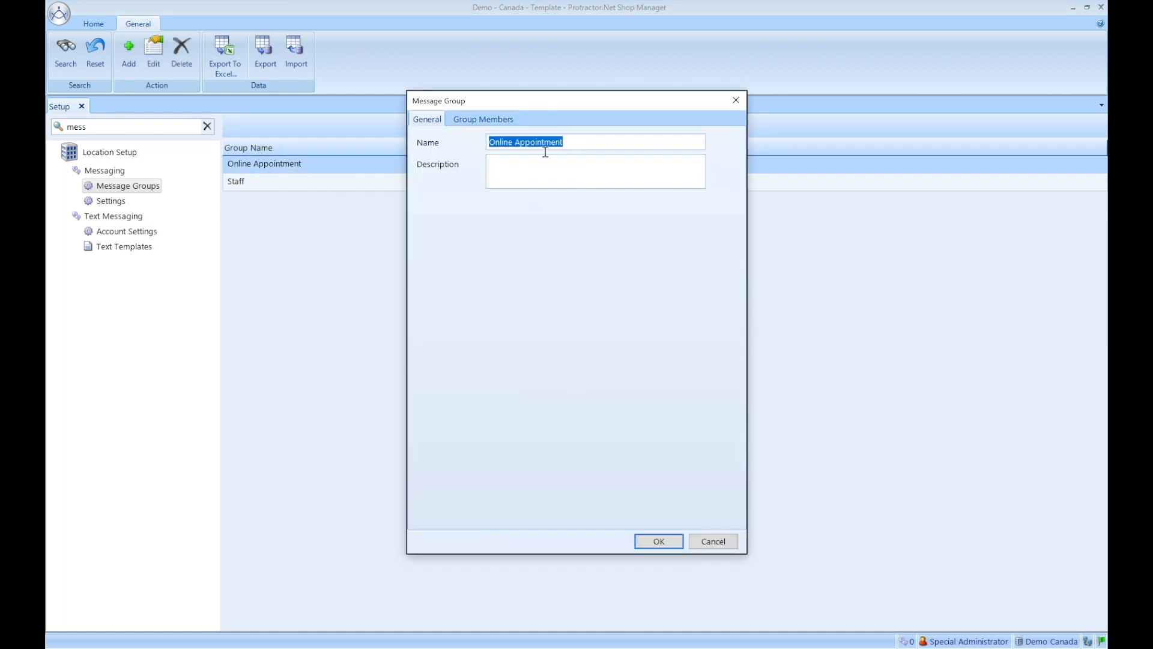
pyautogui.click(488, 122)
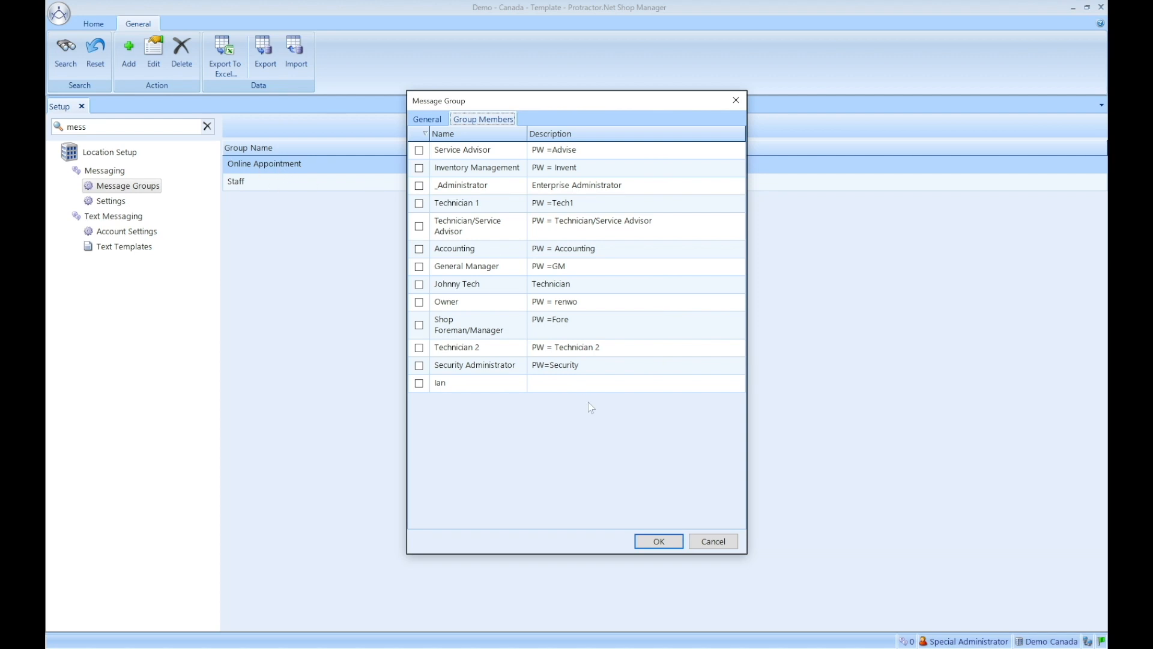
pyautogui.click(714, 541)
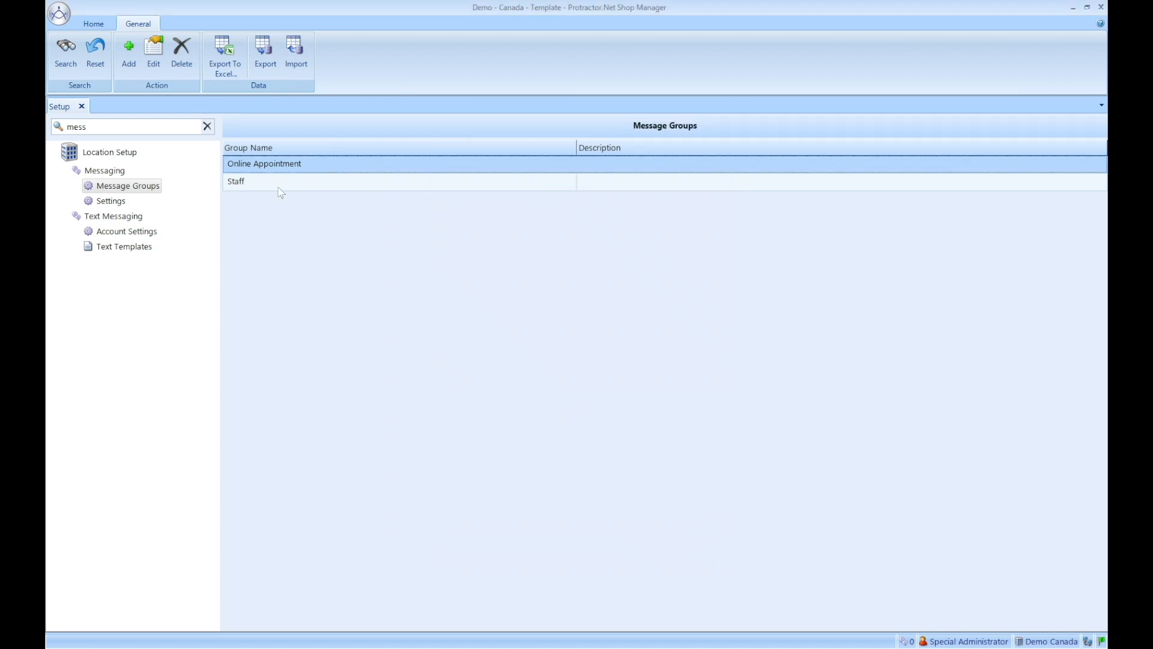
pyautogui.click(260, 186)
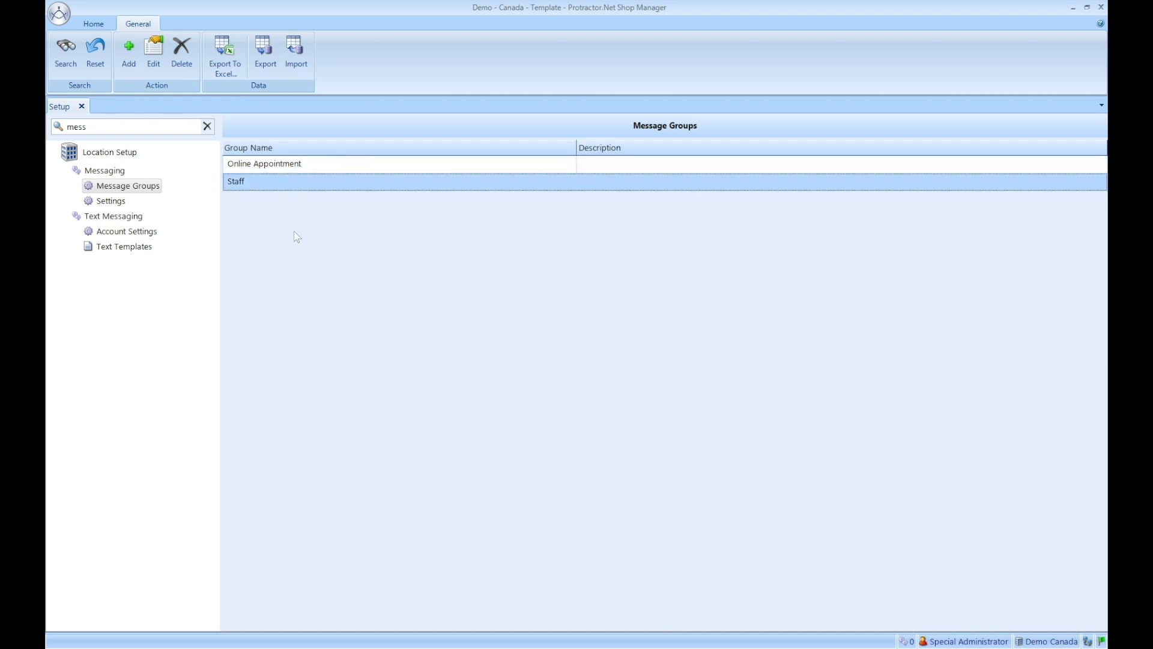
pyautogui.click(130, 53)
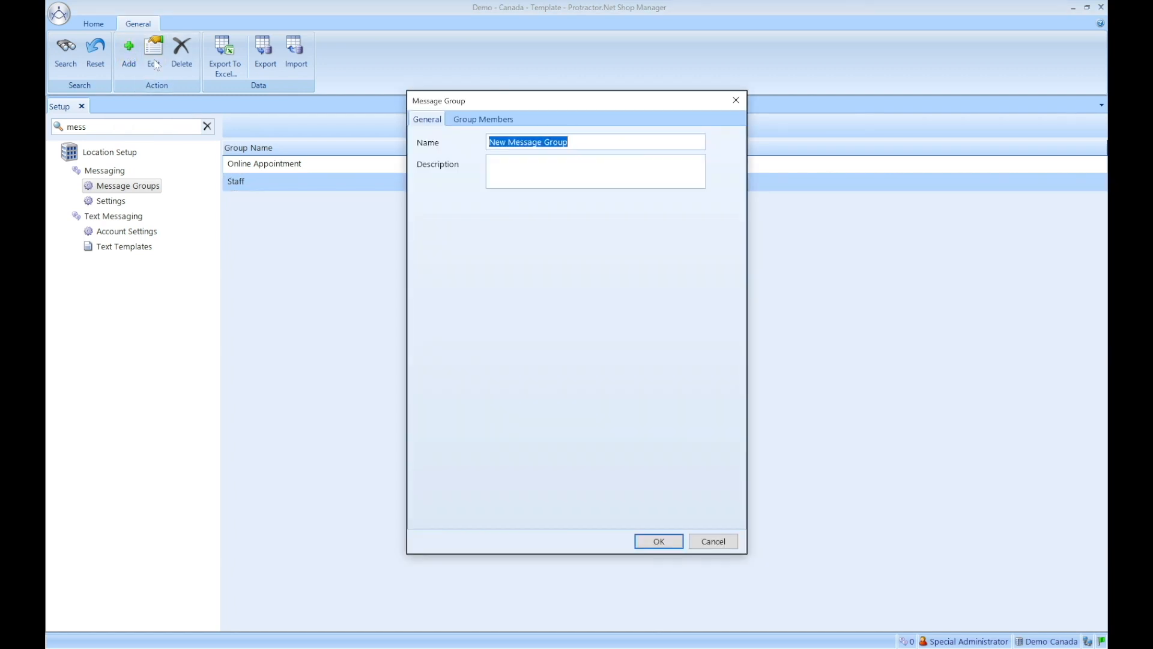
pyautogui.write('Online')
pyautogui.click(725, 542)
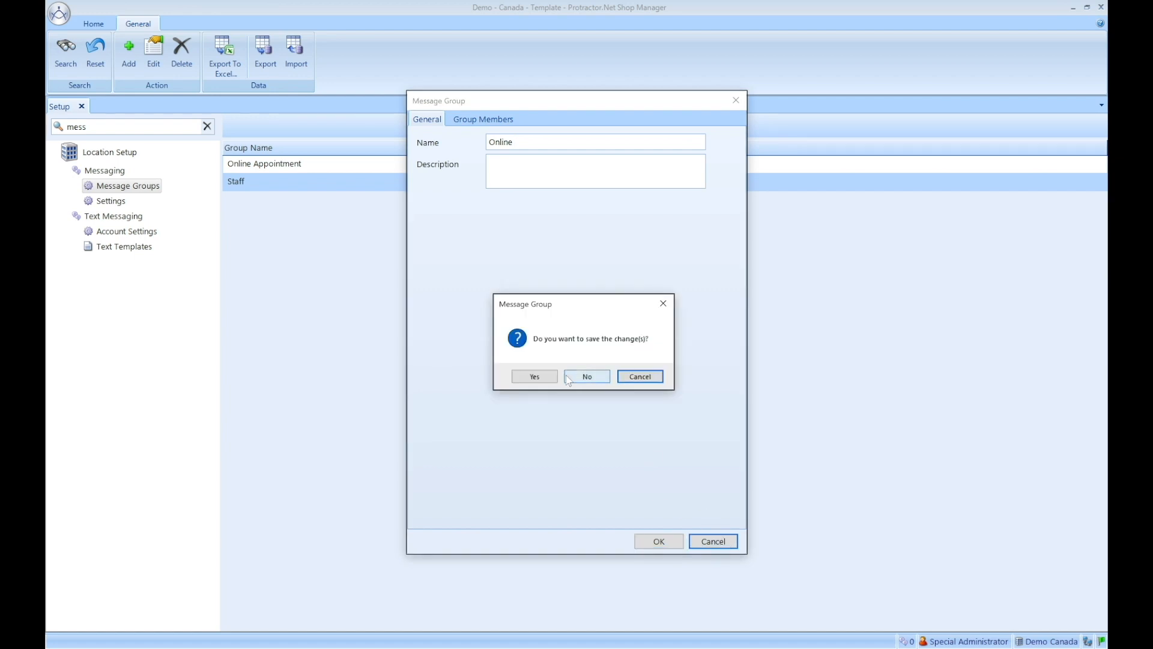
pyautogui.click(587, 379)
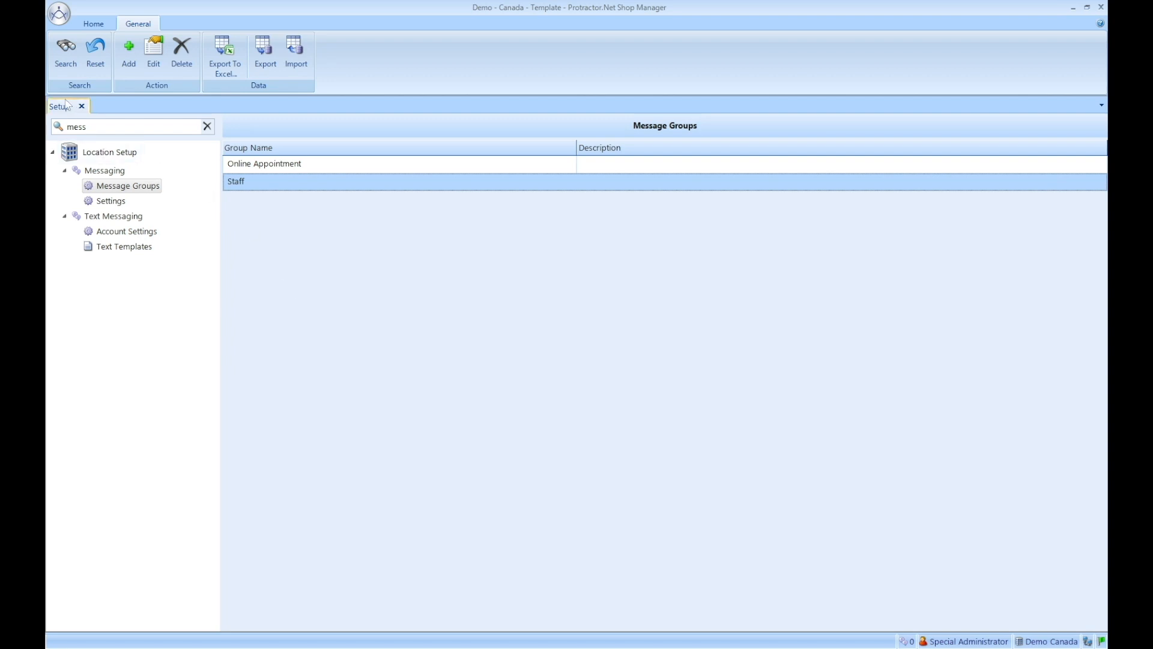
# Step: Filter the setup tree for 'online' and show the Online Appointment Booking Hours
pyautogui.doubleClick(90, 127)
pyautogui.write('o')
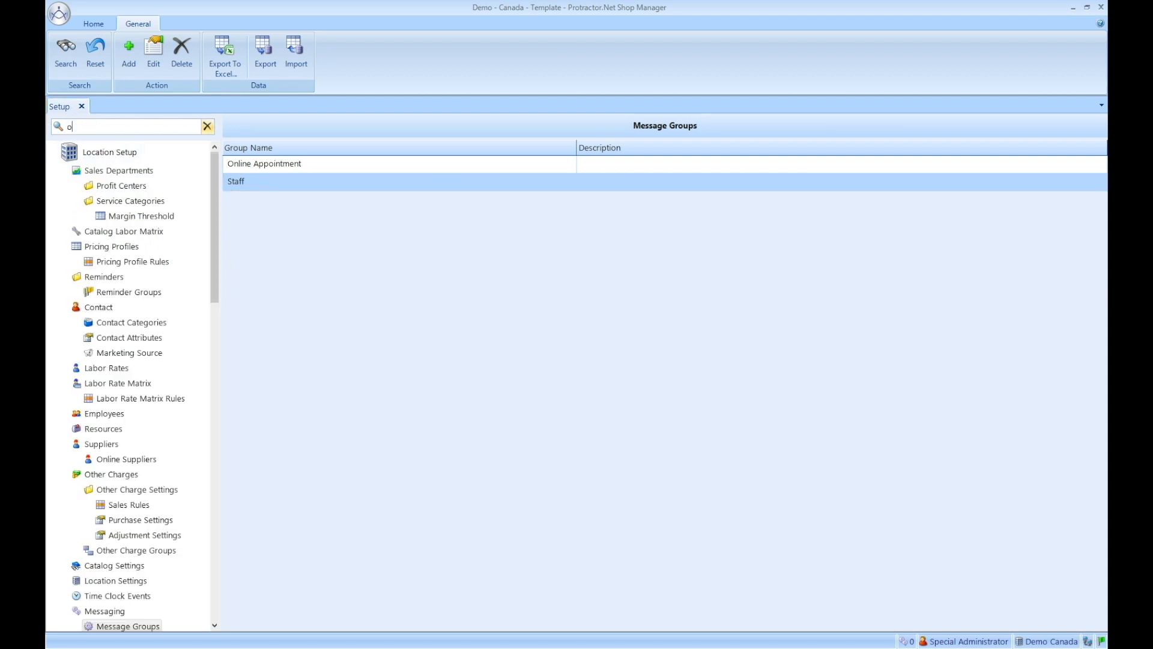
pyautogui.write('nline')
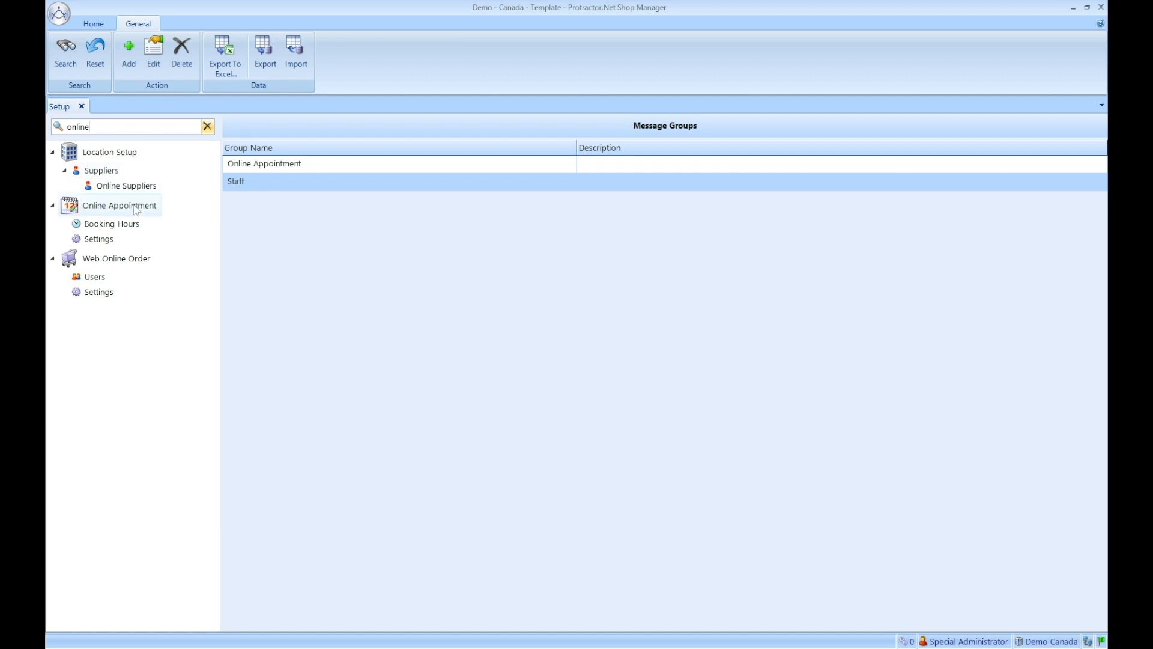
pyautogui.click(112, 224)
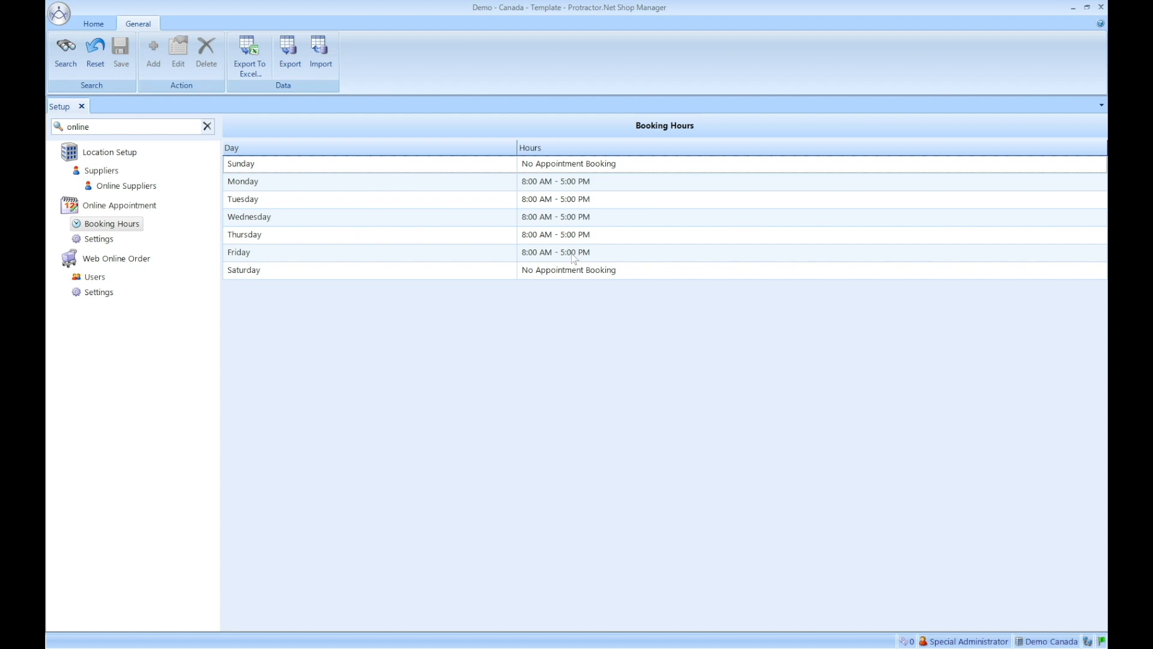
# Step: Shorten Monday's booking range from 8:00 AM - 5:00 PM to 8:00 AM - 11:00 AM
pyautogui.doubleClick(552, 183)
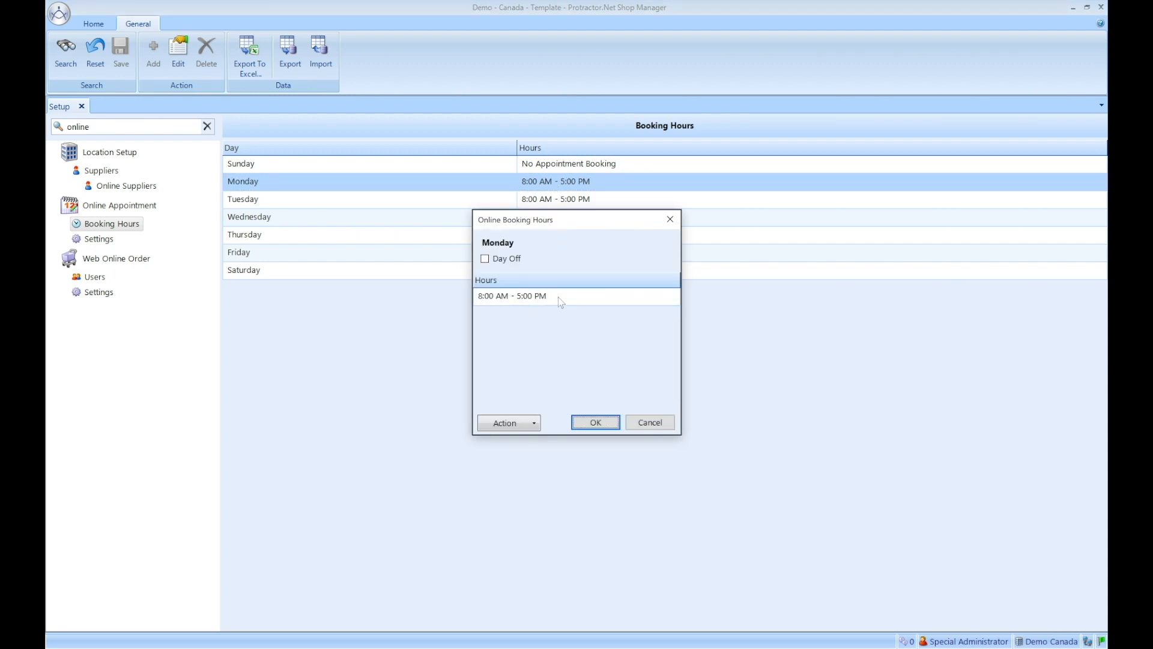
pyautogui.doubleClick(509, 298)
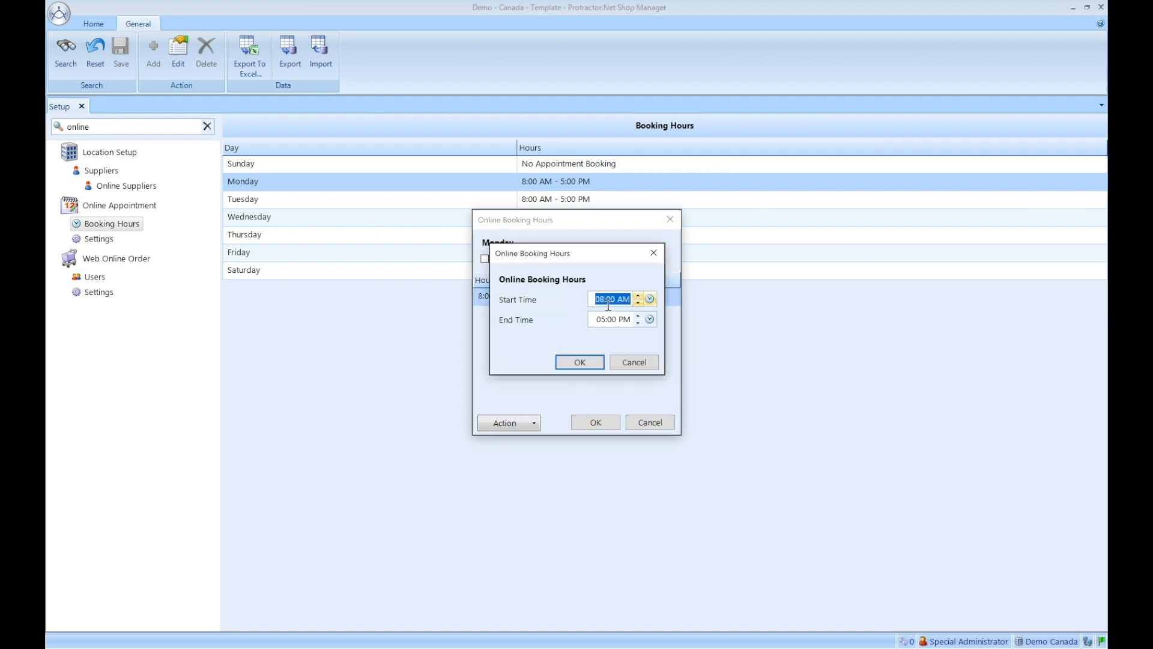
pyautogui.click(648, 320)
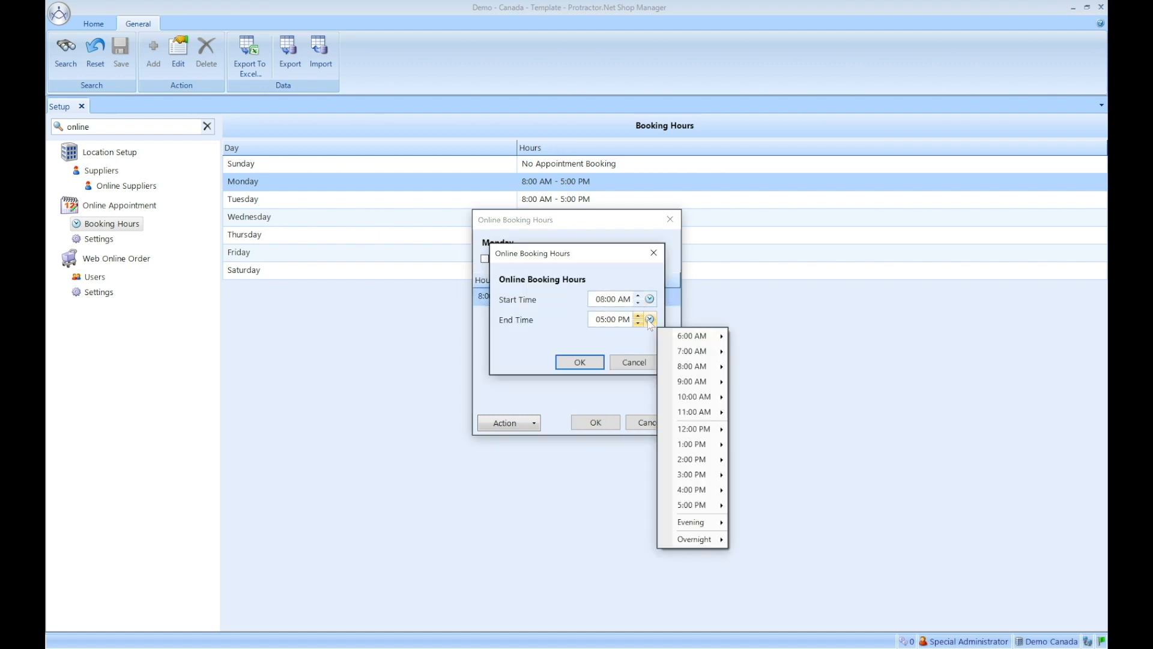
pyautogui.moveTo(692, 414)
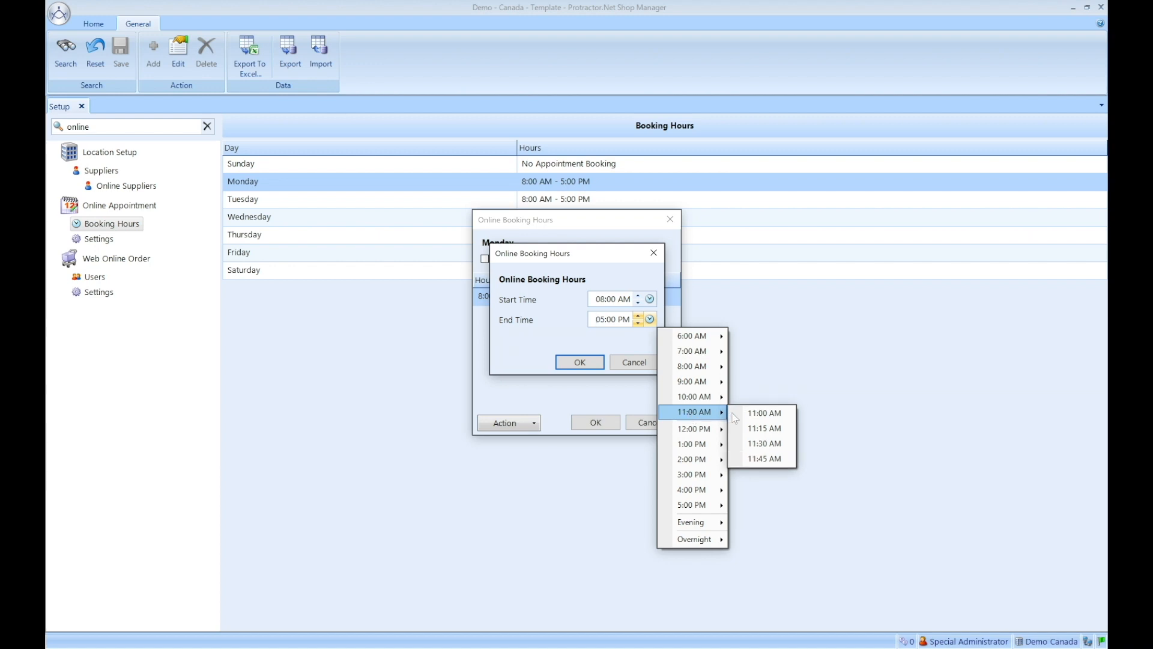
pyautogui.click(761, 412)
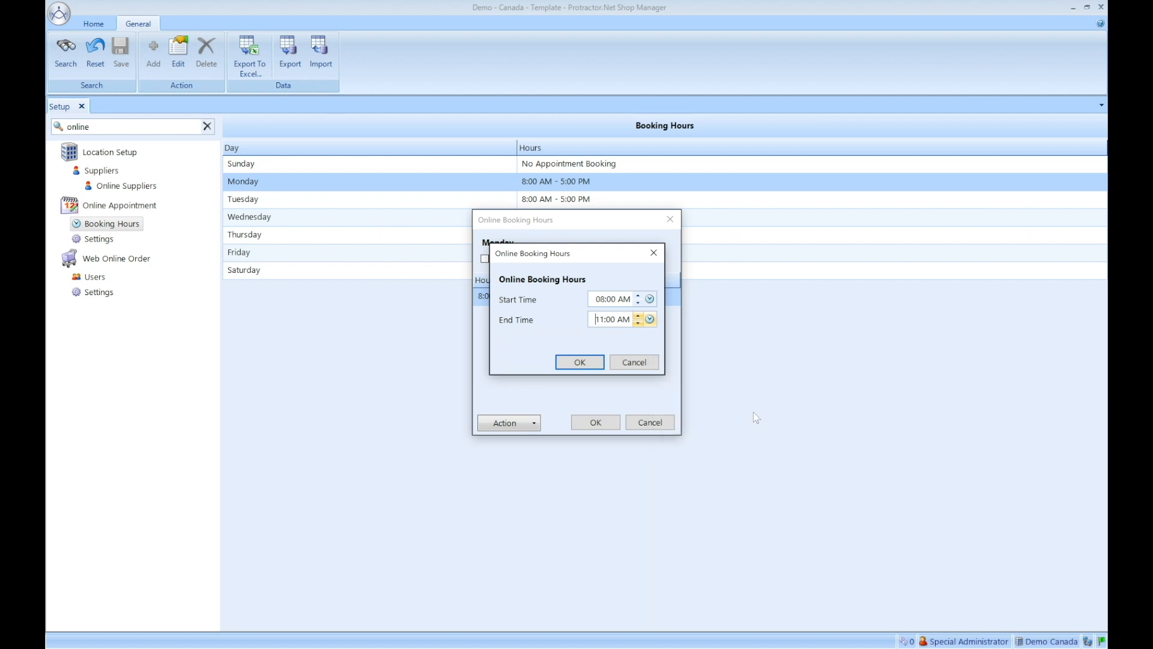
pyautogui.click(583, 362)
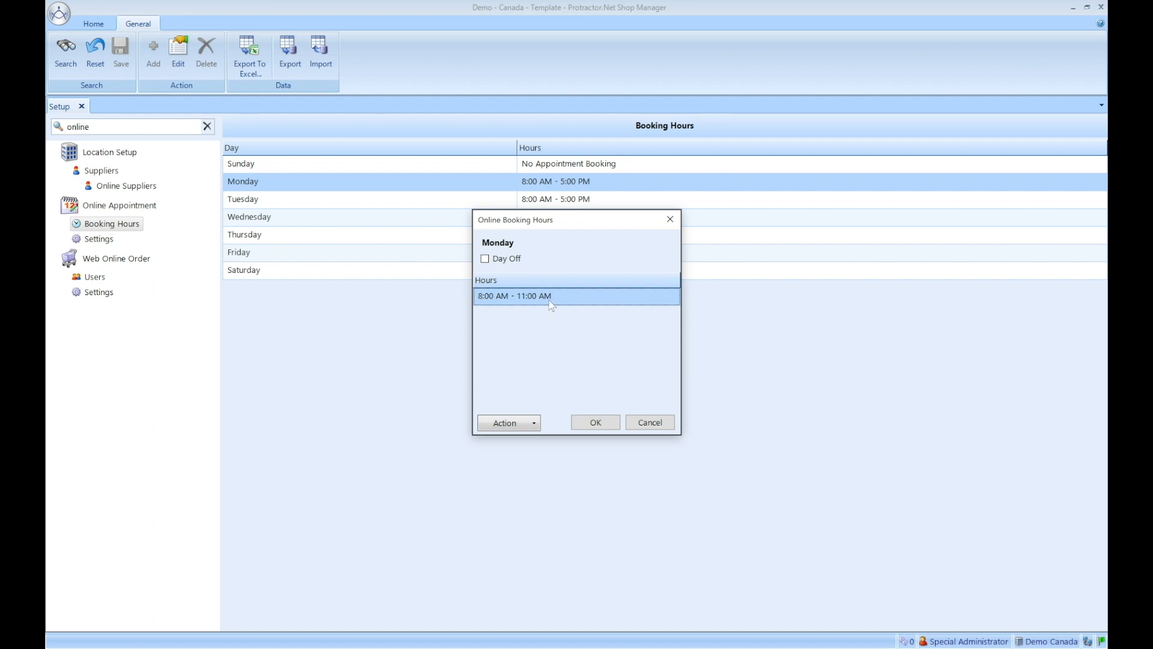
# Step: Add a second Monday booking window of 1:00 PM - 3:00 PM and save
pyautogui.click(535, 424)
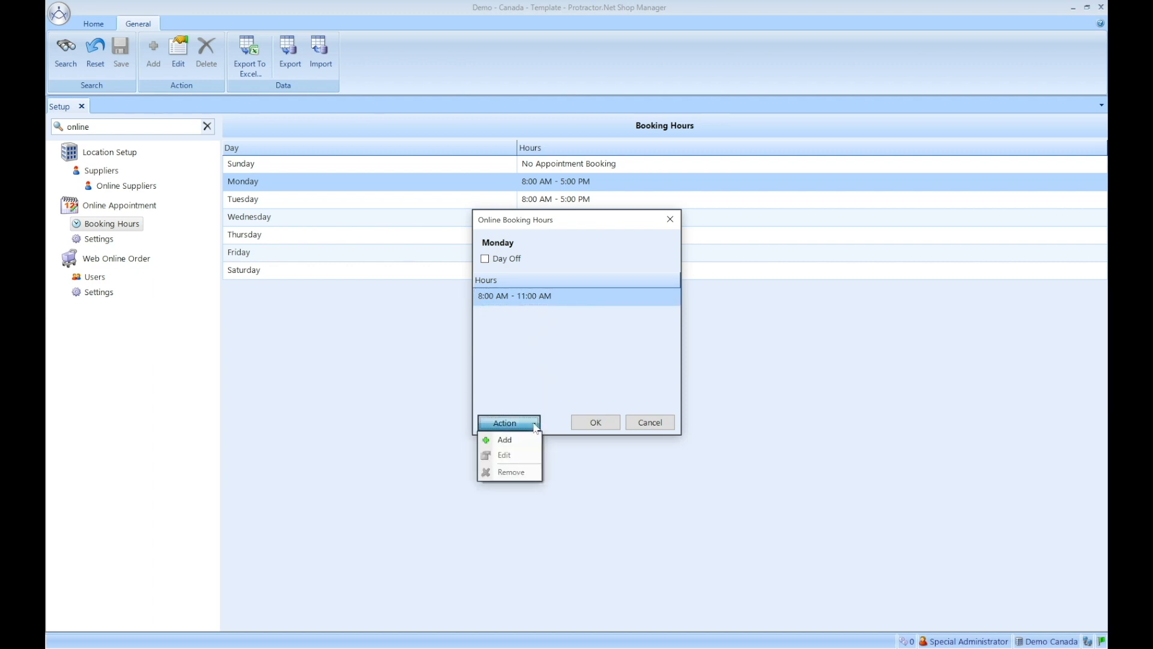
pyautogui.click(510, 440)
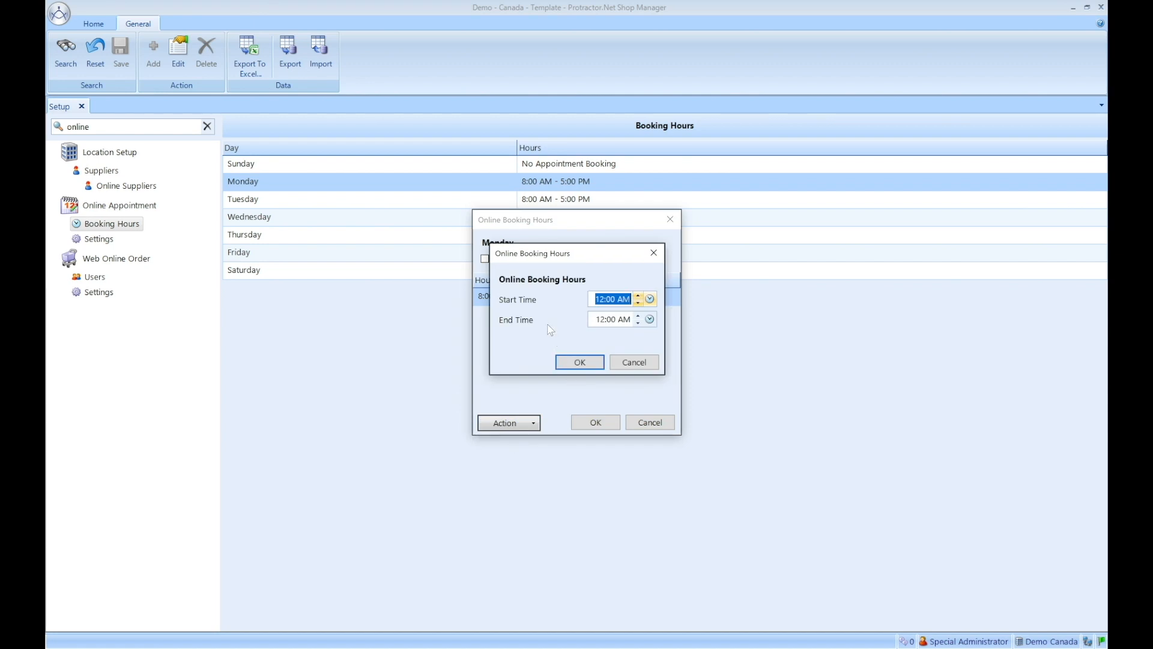
pyautogui.click(649, 299)
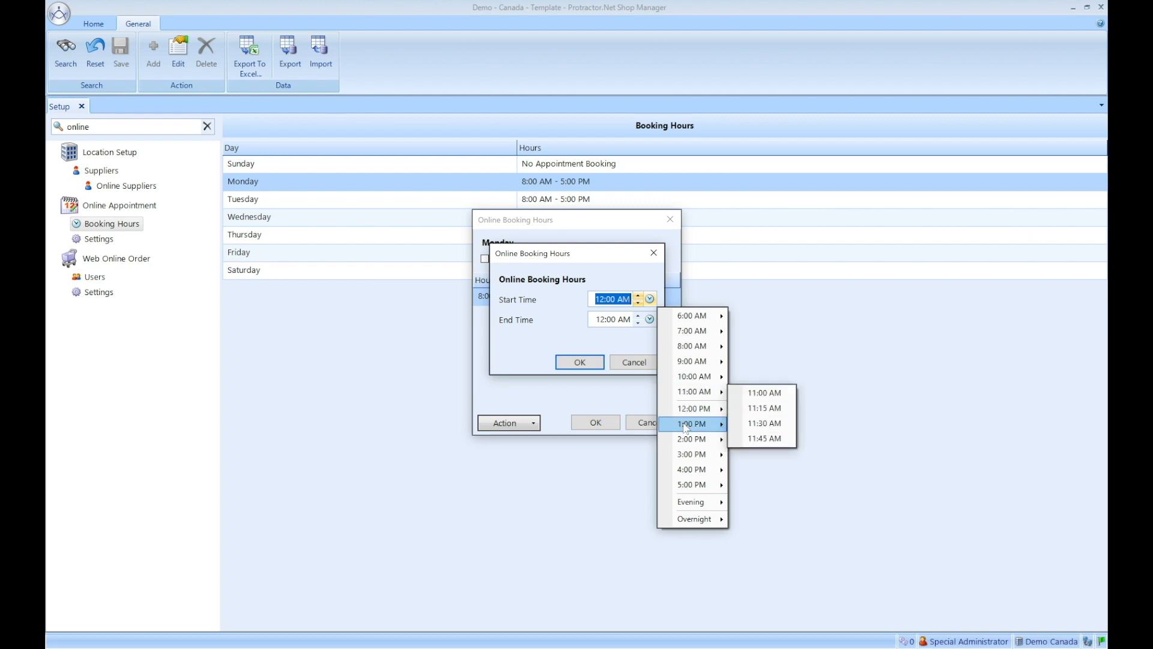
pyautogui.moveTo(686, 425)
pyautogui.click(765, 424)
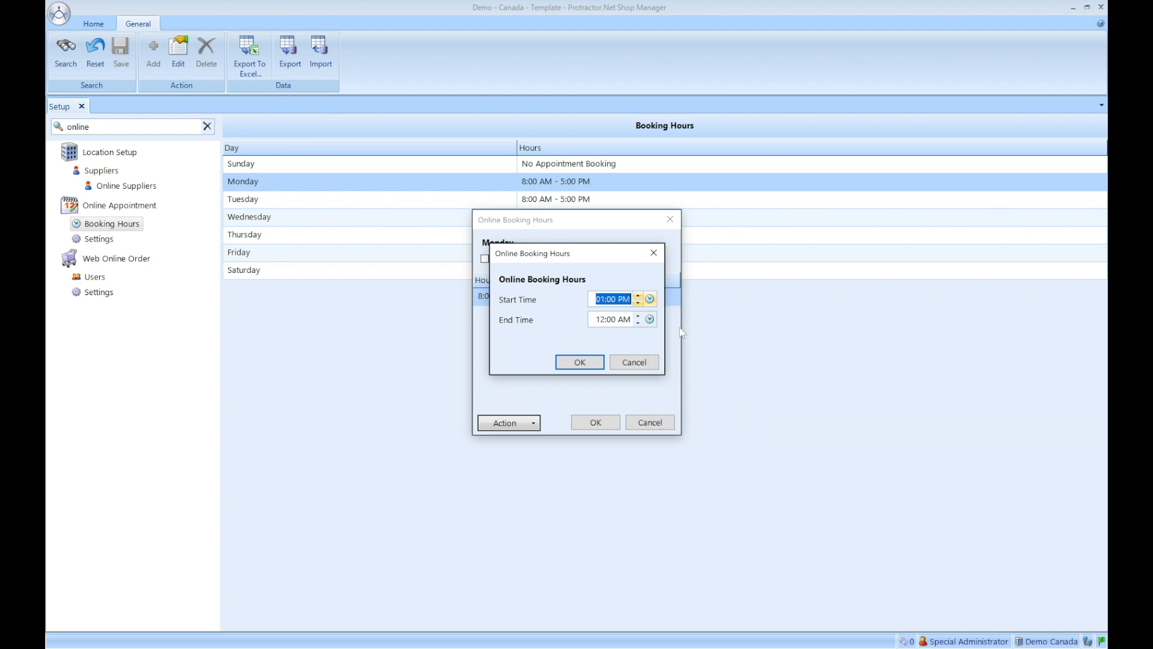
pyautogui.click(649, 319)
pyautogui.moveTo(703, 476)
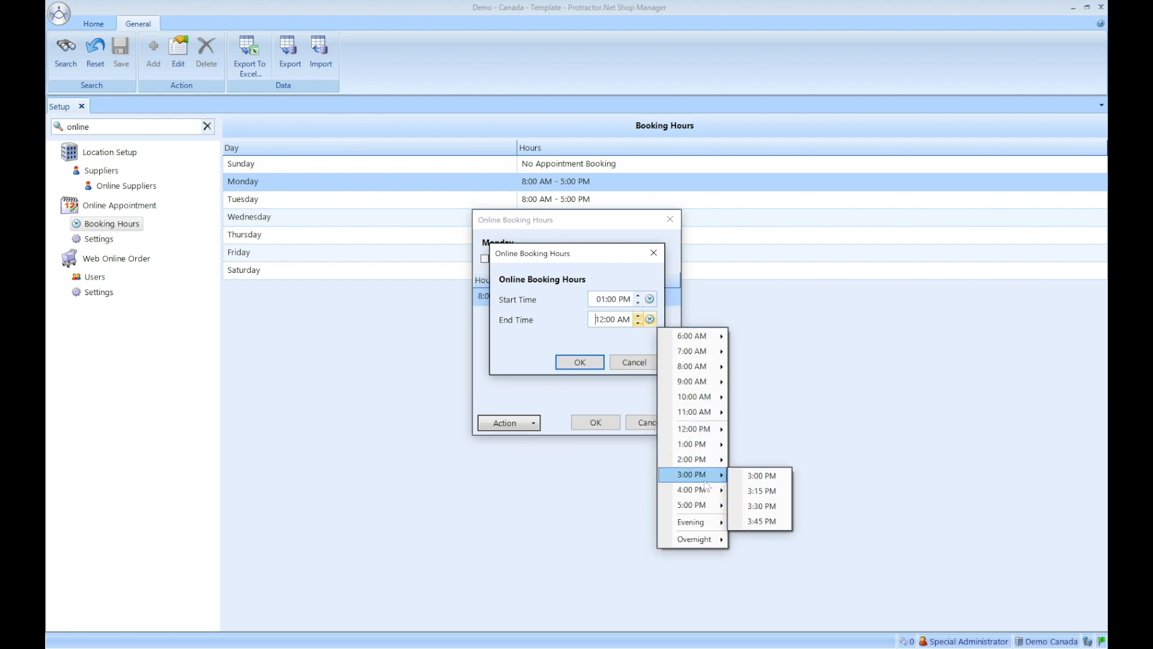
pyautogui.click(760, 477)
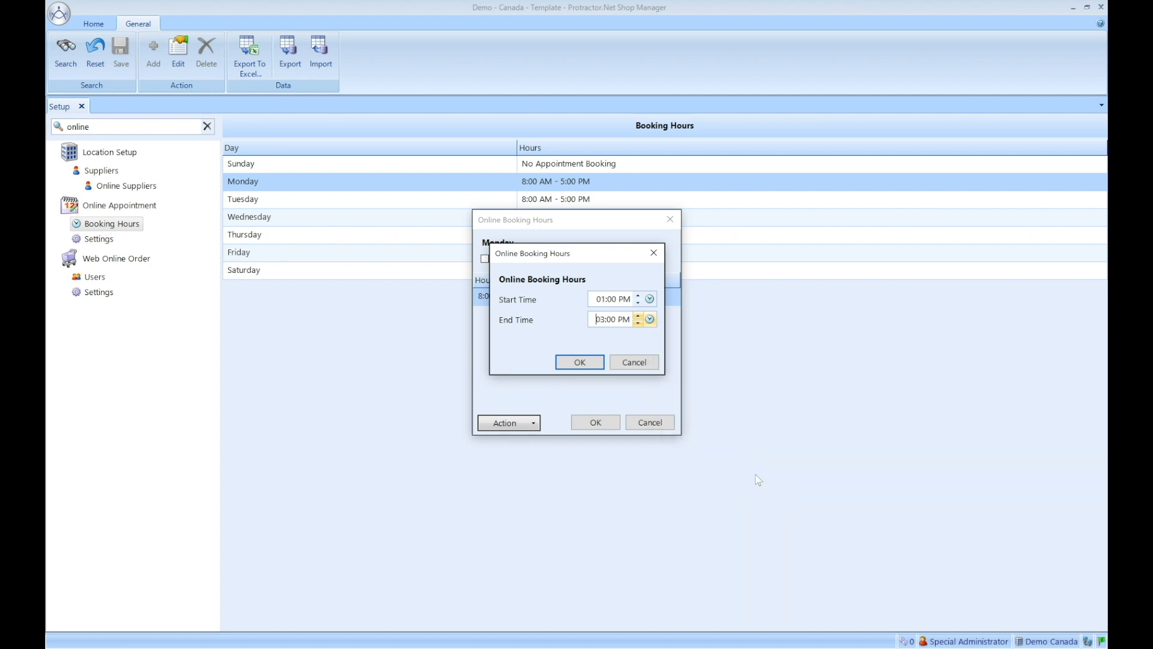
pyautogui.click(579, 362)
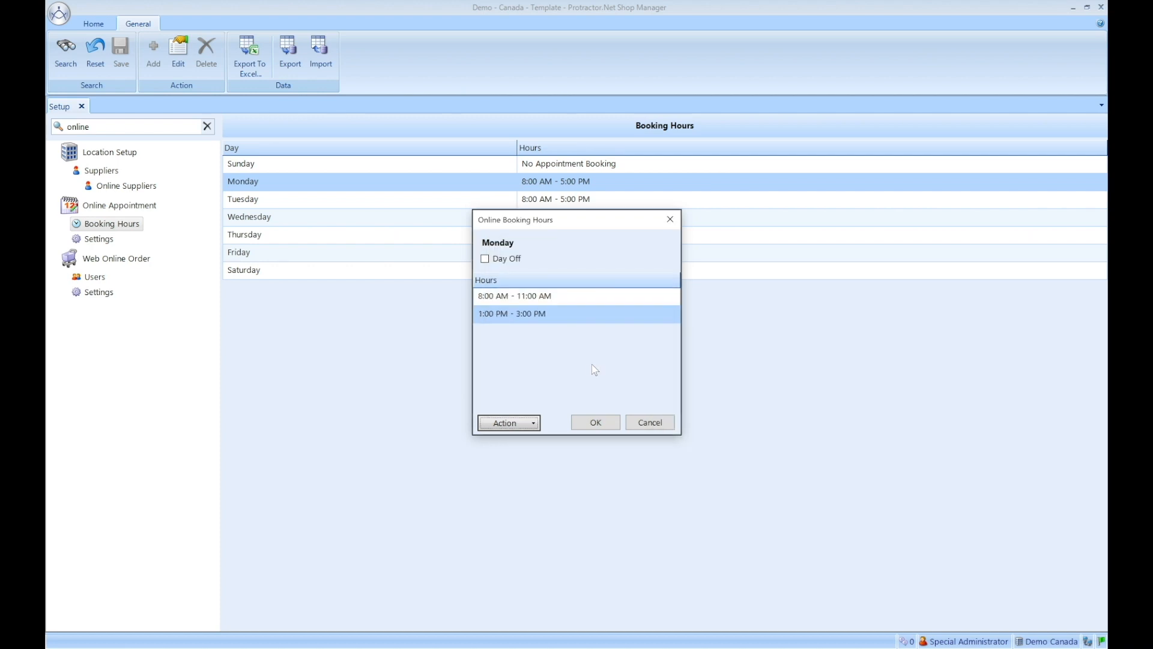
pyautogui.click(604, 425)
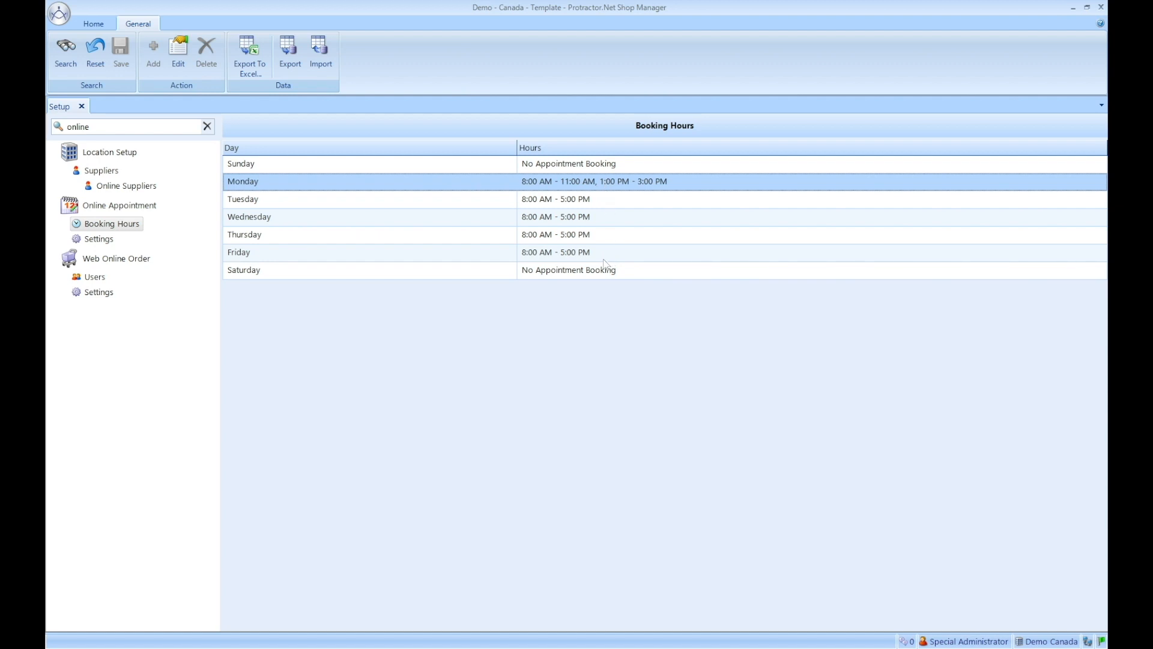
# Step: Go to Online Appointment Settings and open the logo's image chooser showing OA Header Image
pyautogui.click(105, 241)
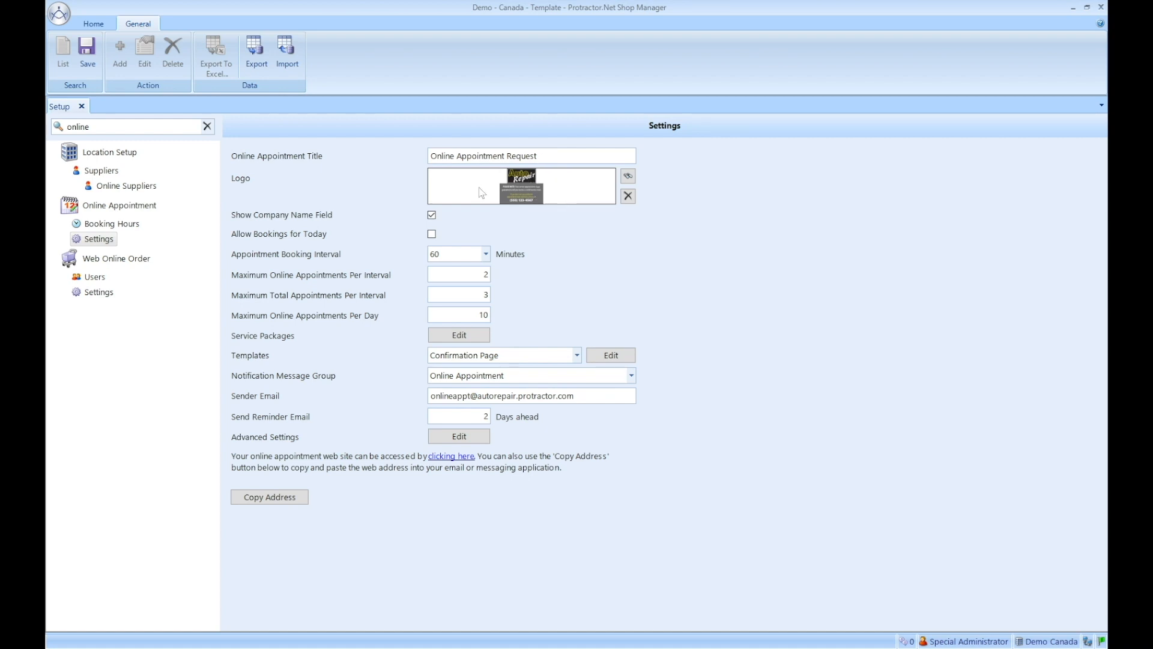
pyautogui.click(627, 176)
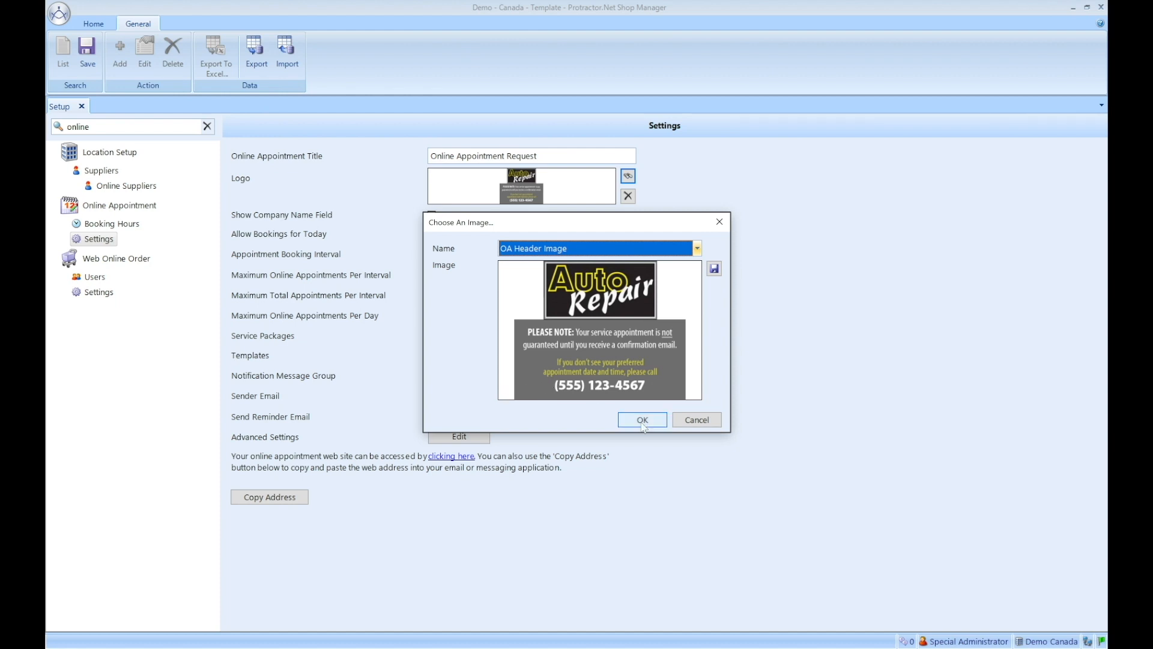
# Step: Cancel the Choose An Image dialog, keeping the current logo
pyautogui.click(697, 419)
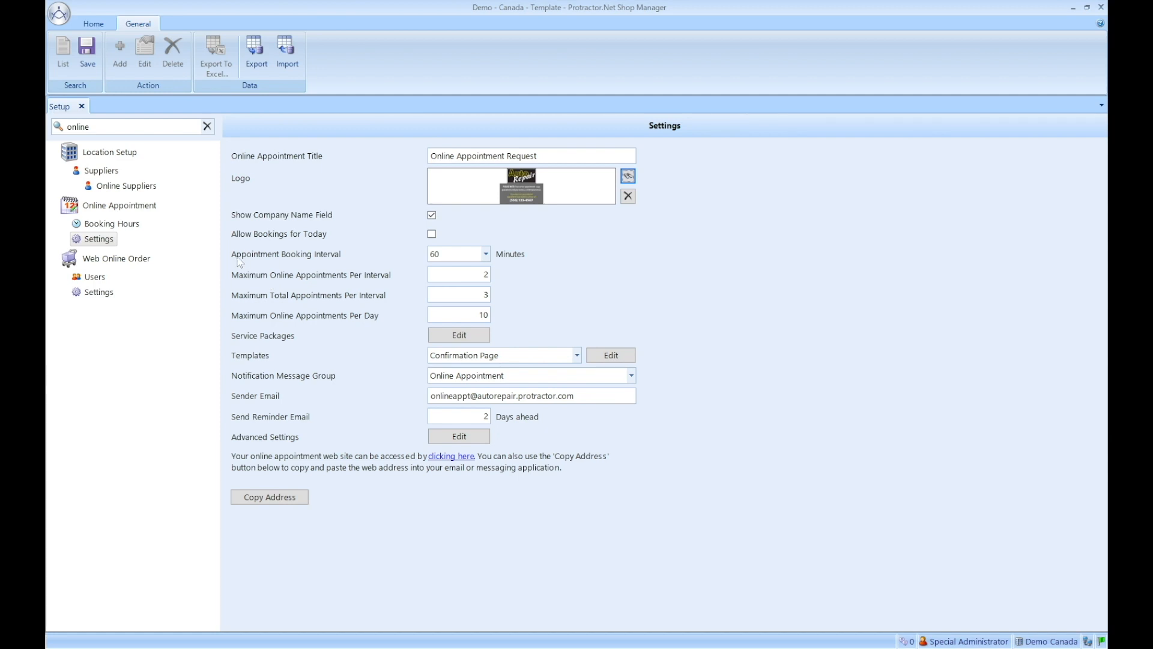
pyautogui.click(485, 254)
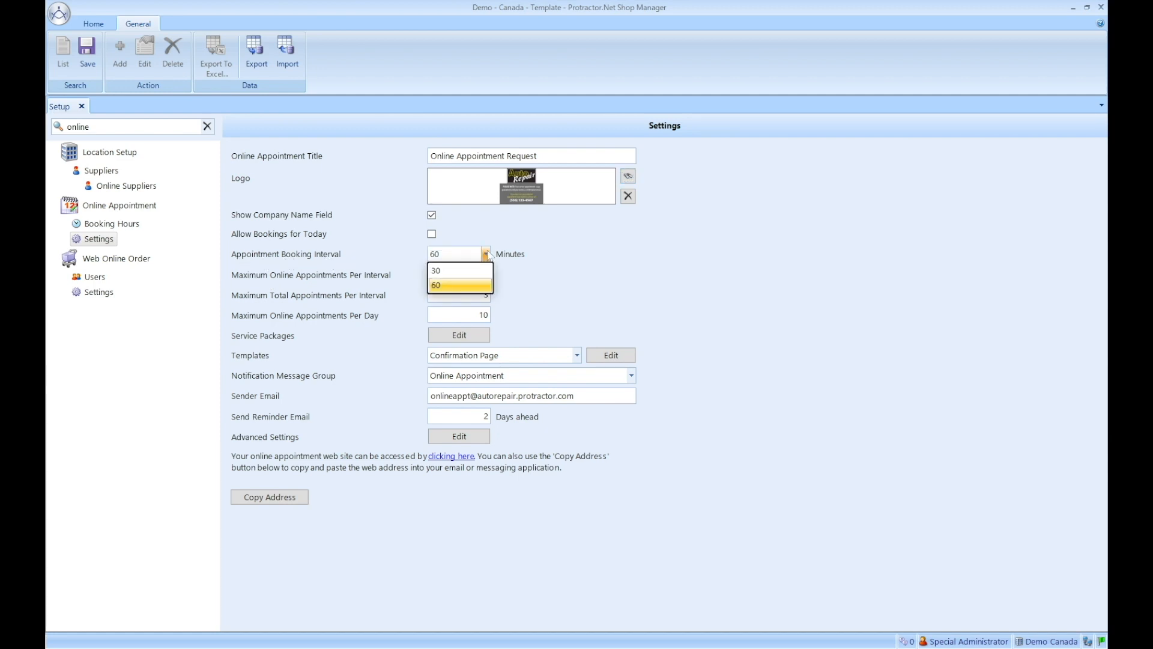
pyautogui.click(452, 287)
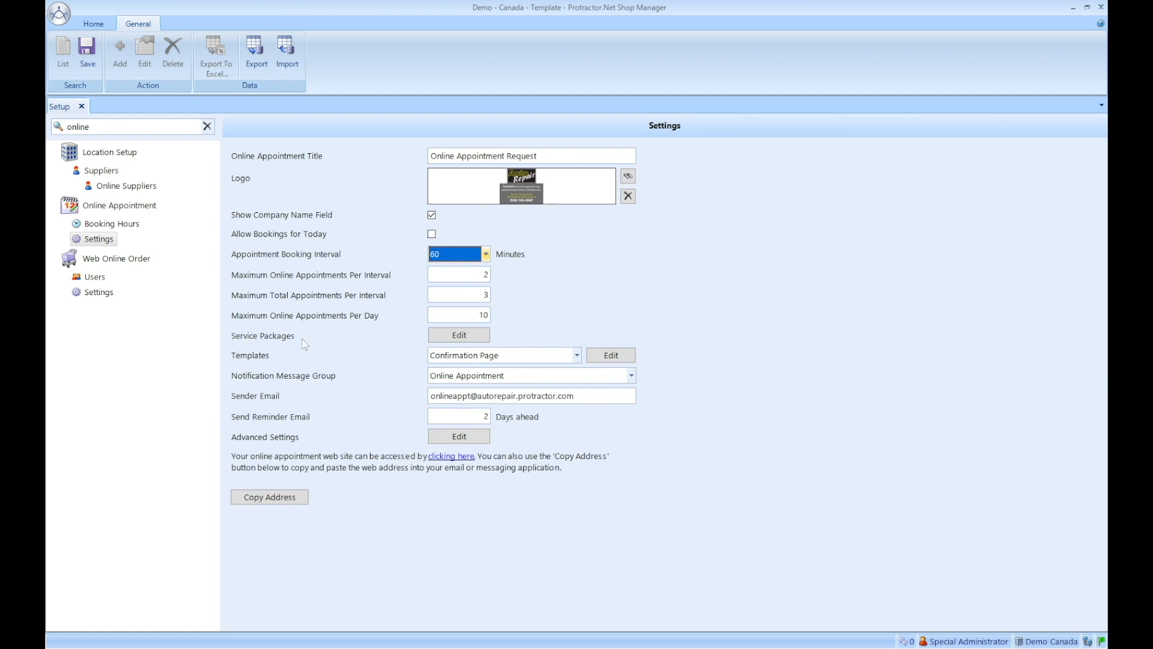
# Step: Open the empty Online Appointment Service Packages list for editing
pyautogui.click(456, 338)
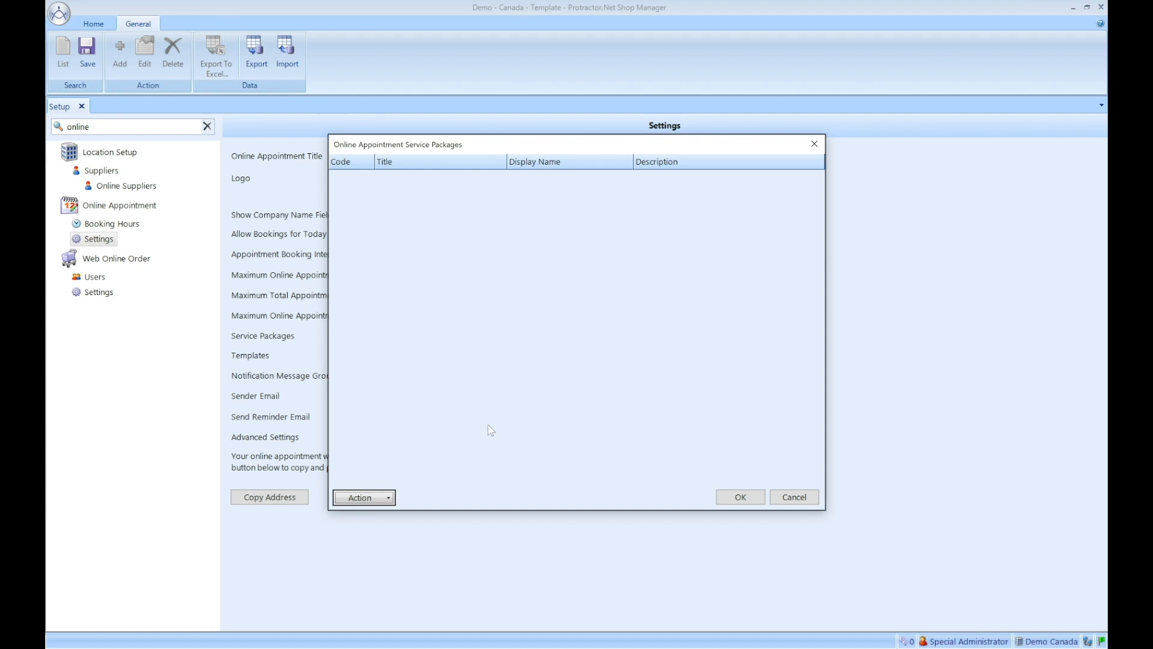
# Step: Add Maintenance General Service with display name 'I need an oil change' and save
pyautogui.click(389, 499)
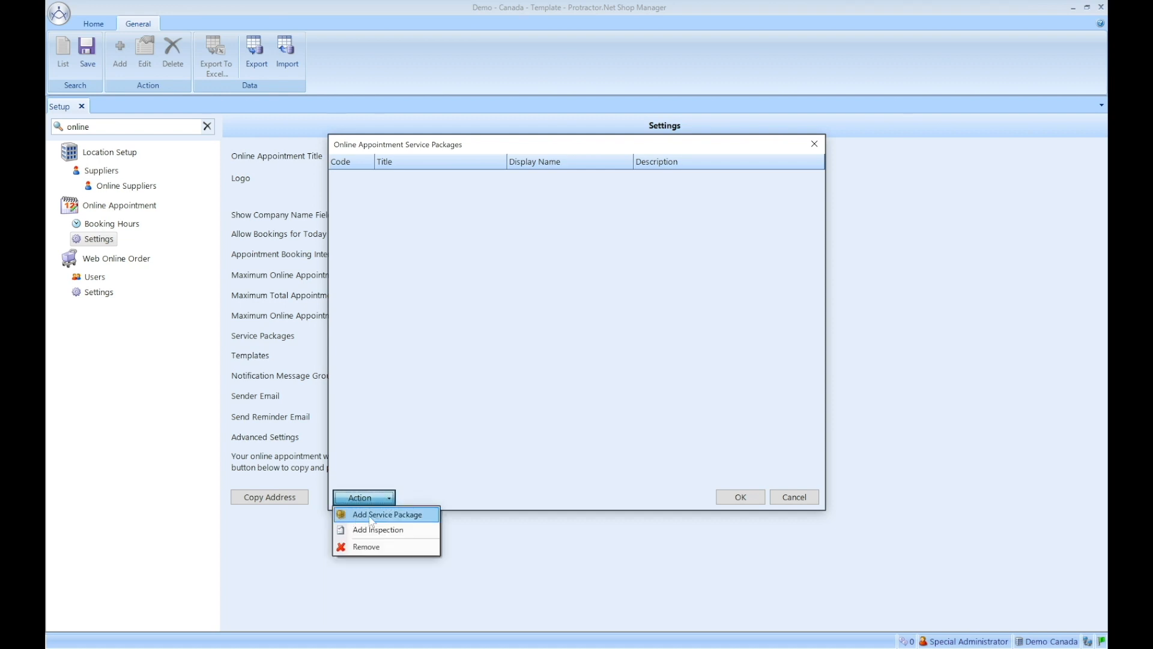
pyautogui.click(382, 516)
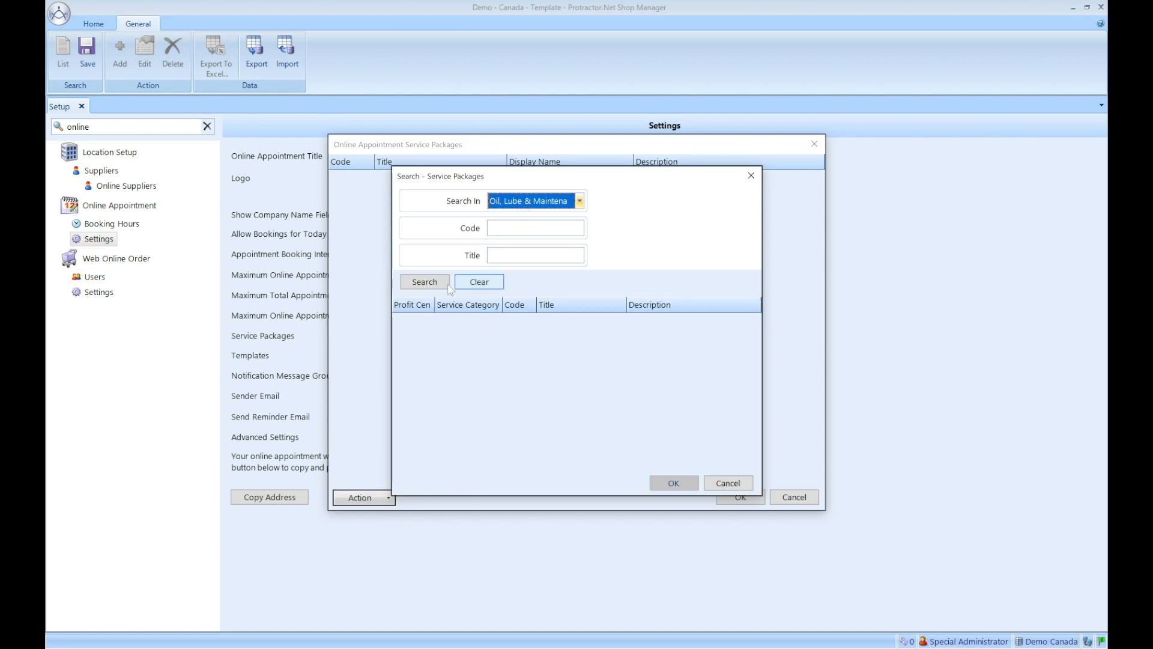
pyautogui.click(424, 282)
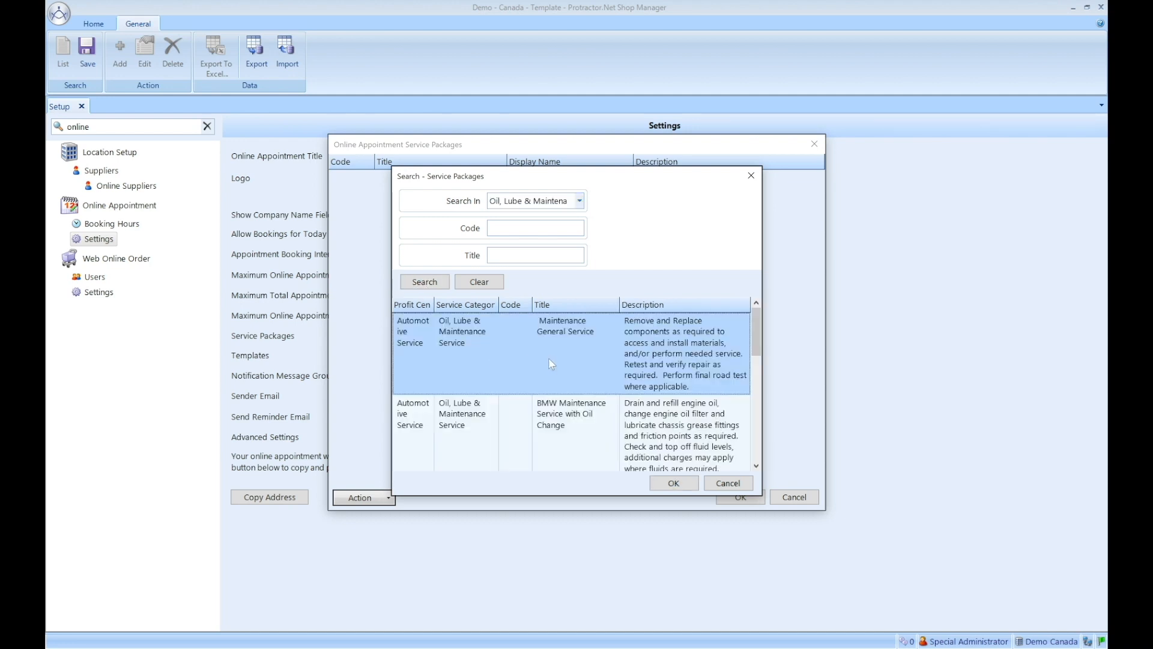
pyautogui.click(683, 486)
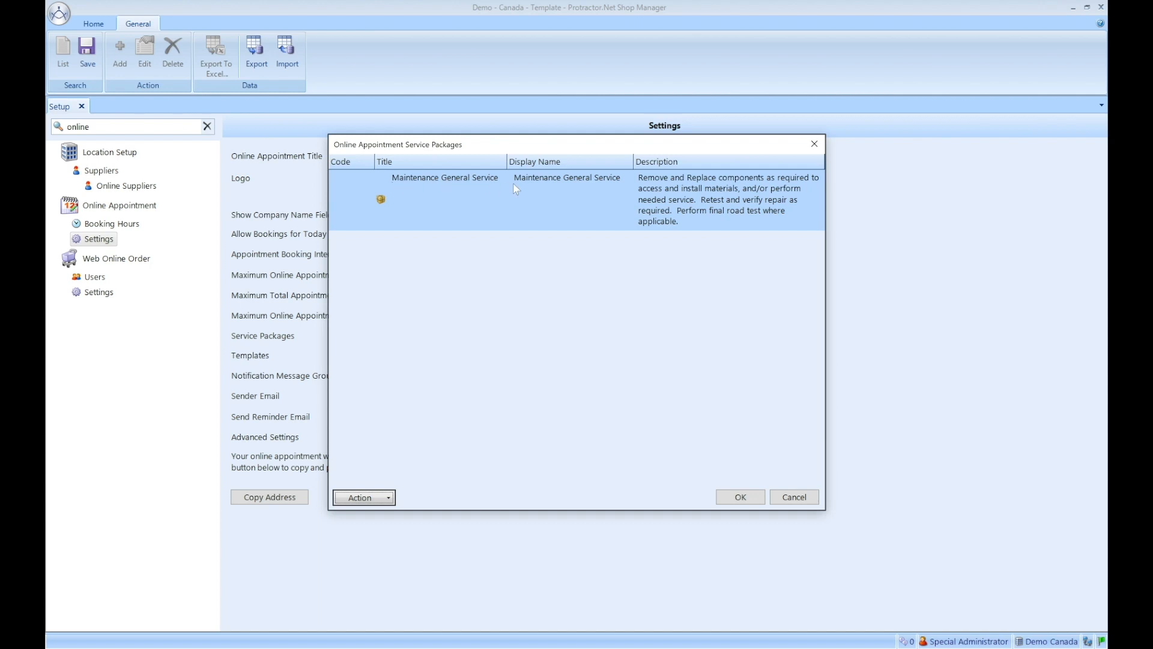
pyautogui.click(586, 180)
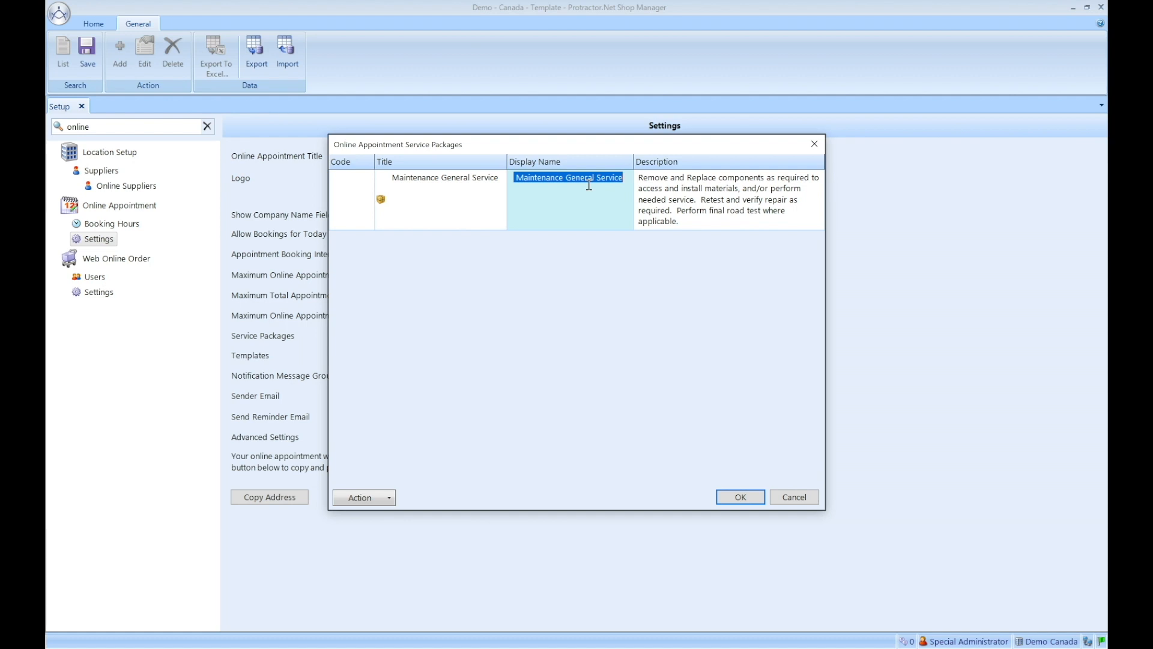
pyautogui.write('I ne')
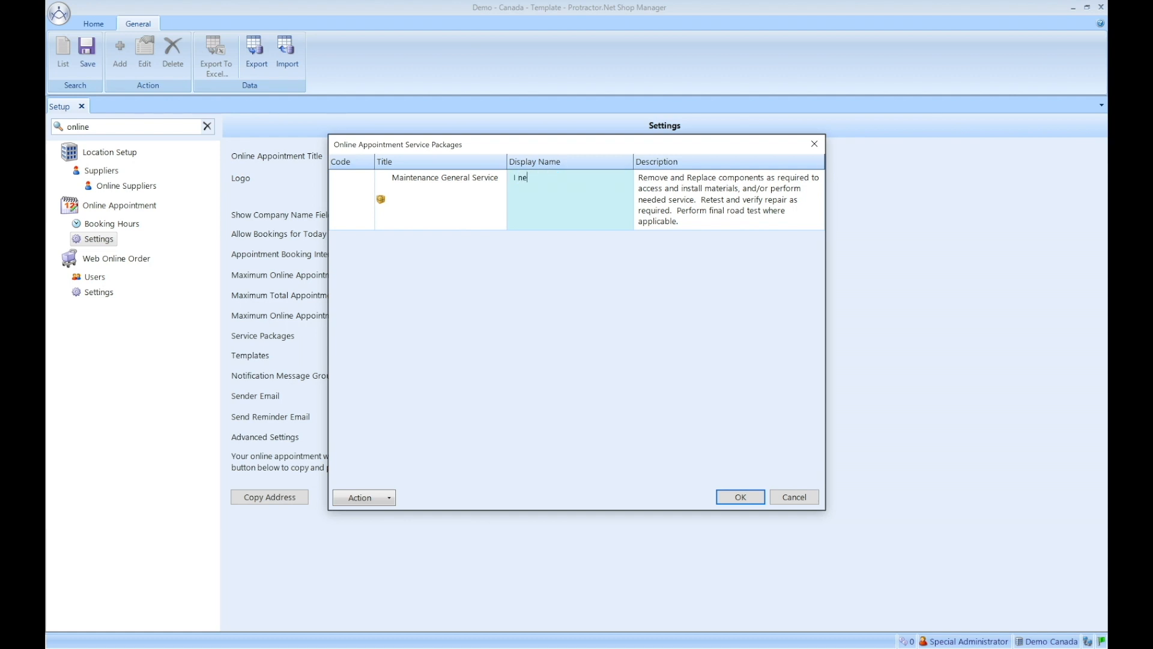
pyautogui.write('ed an oil change')
pyautogui.click(748, 497)
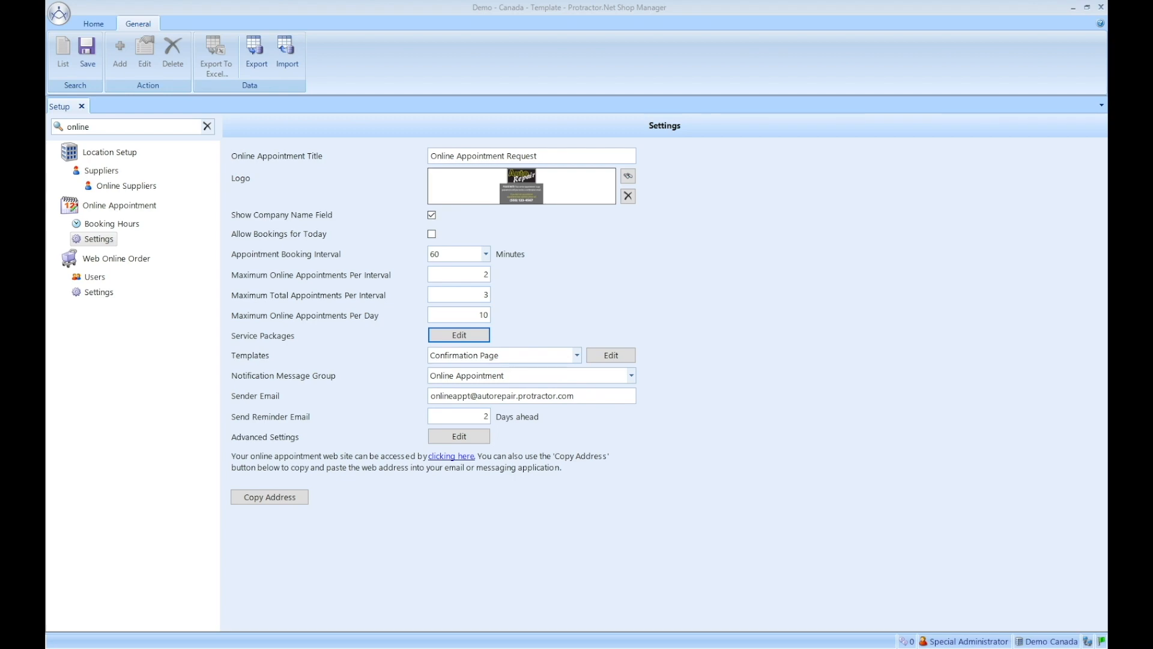
# Step: Position the services checklist PDF beside the packages window and scroll through it
pyautogui.moveTo(1107, 185); pyautogui.dragTo(666, 17)
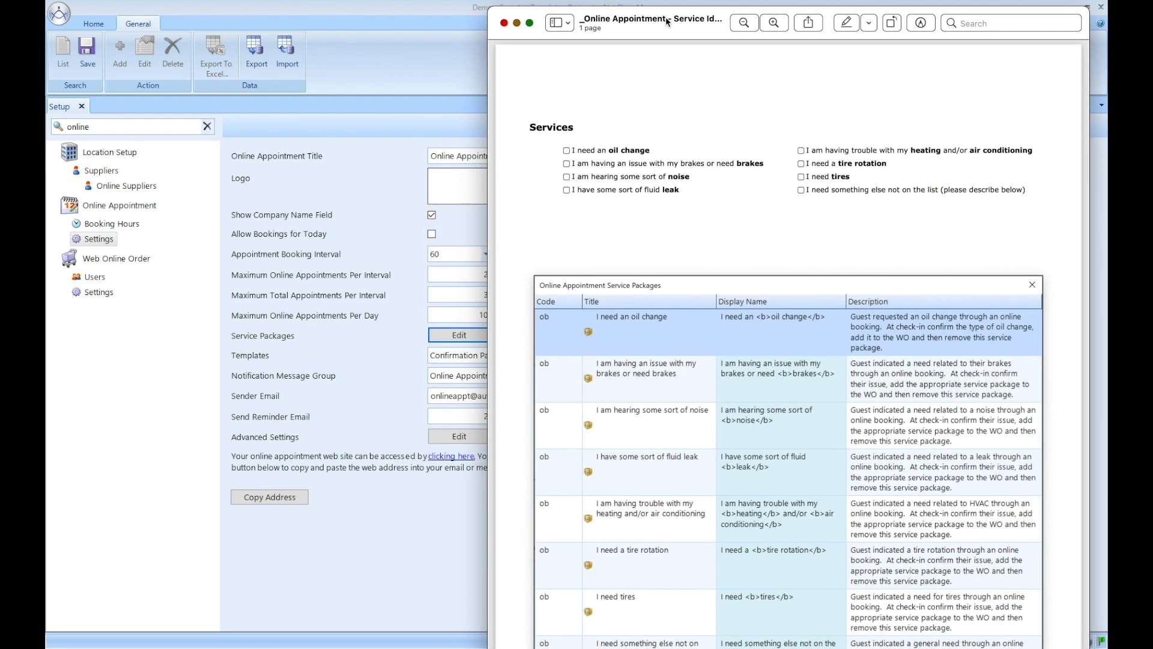
pyautogui.scroll(-3, 700, 121)
pyautogui.scroll(2, 719, 161)
pyautogui.scroll(3, 720, 163)
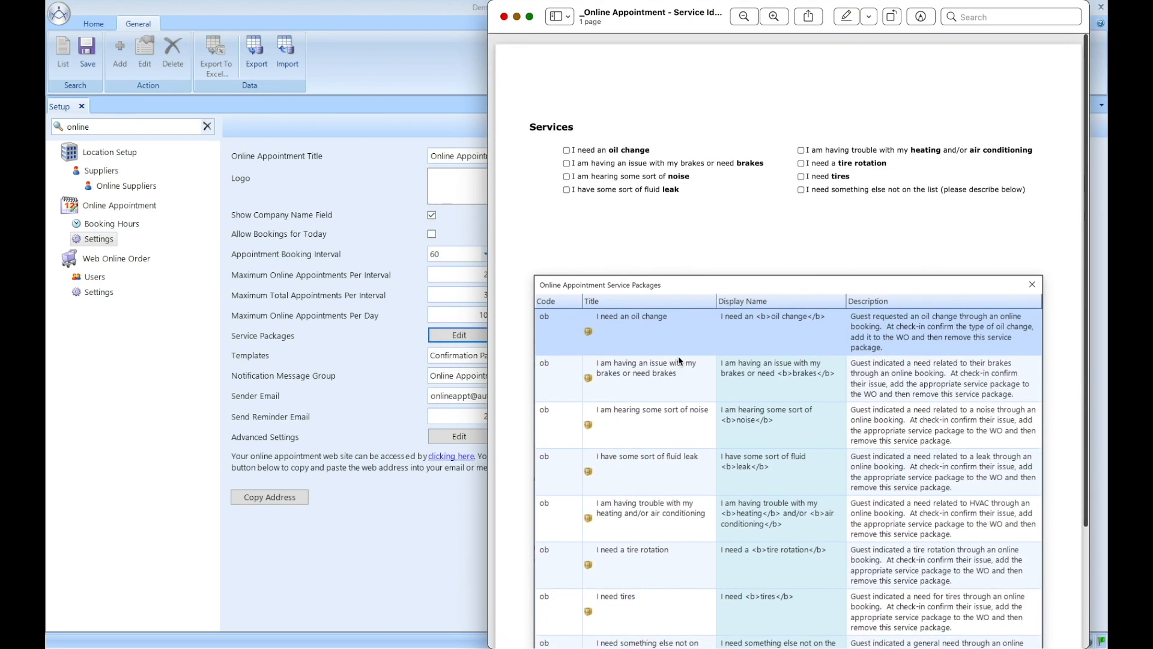
pyautogui.scroll(-6, 774, 332)
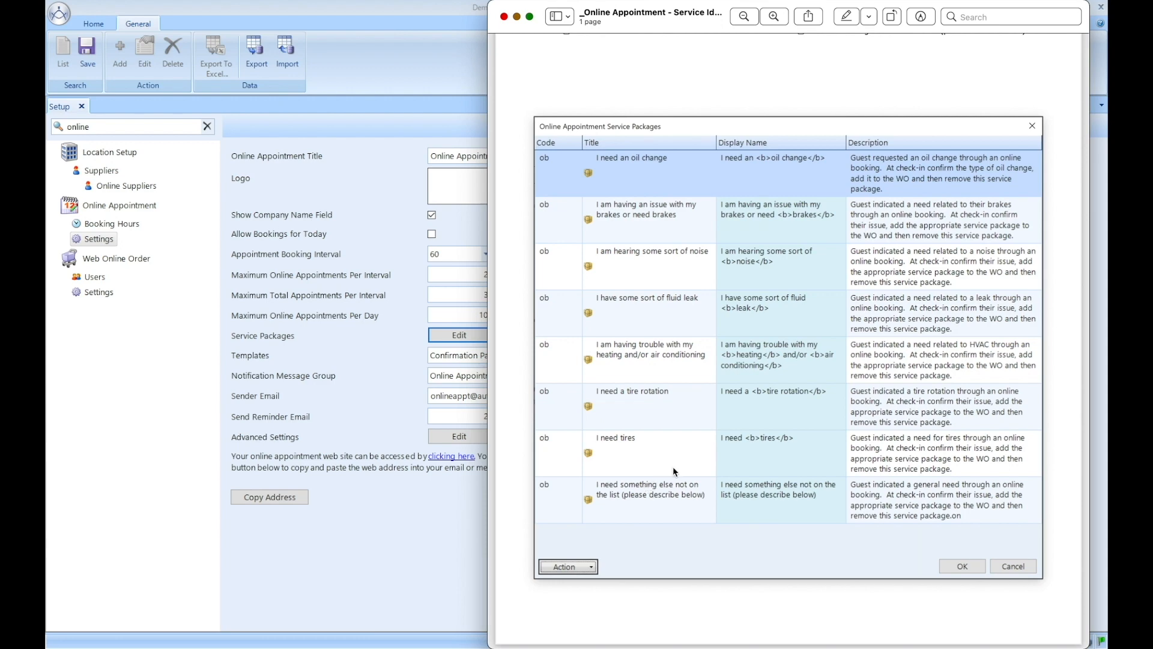
pyautogui.scroll(5, 675, 471)
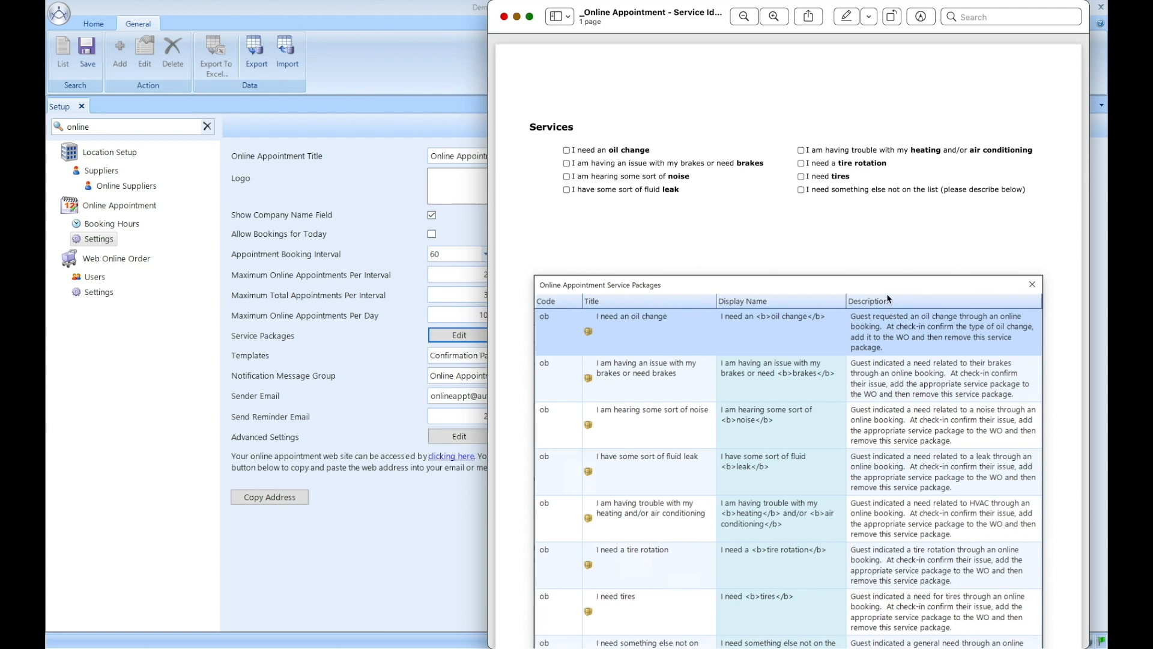
# Step: Close the PDF, keep Confirmation Page template, set Online Appointment notification group, check sender email
pyautogui.click(504, 17)
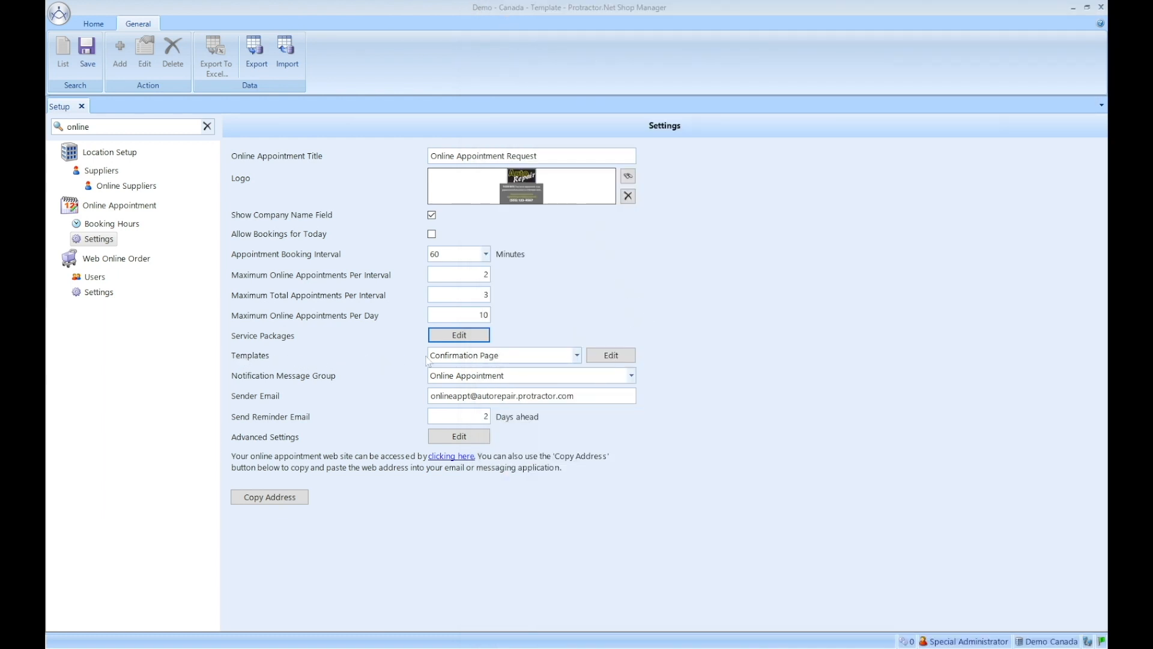
pyautogui.click(577, 355)
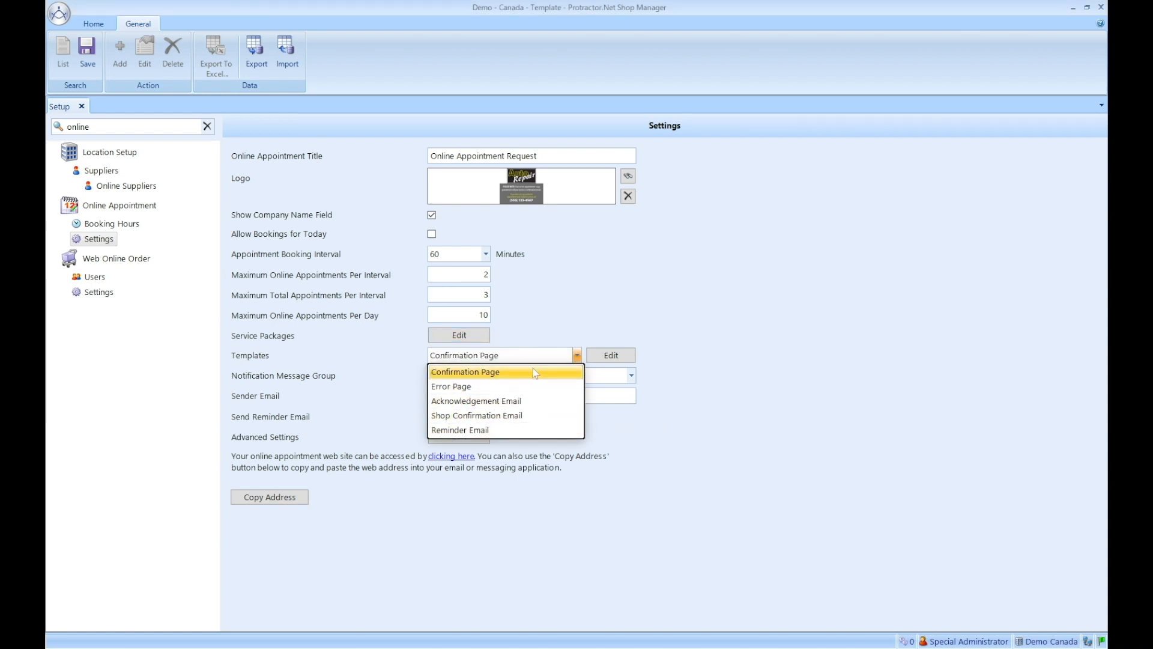
pyautogui.click(707, 390)
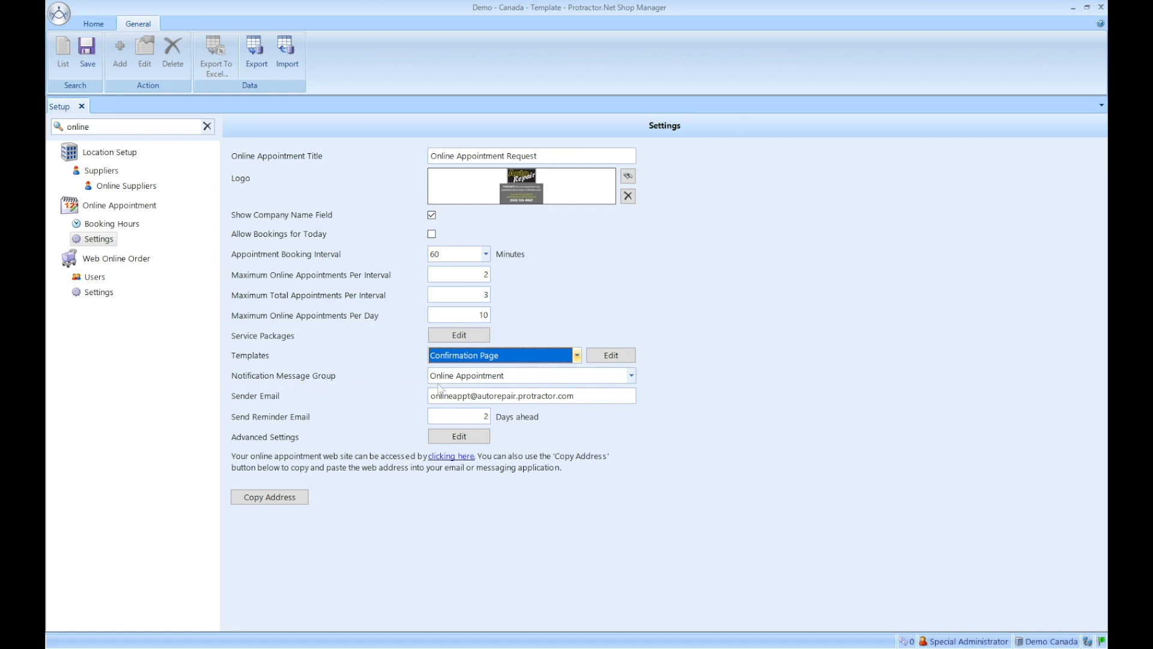
pyautogui.click(632, 378)
pyautogui.click(524, 405)
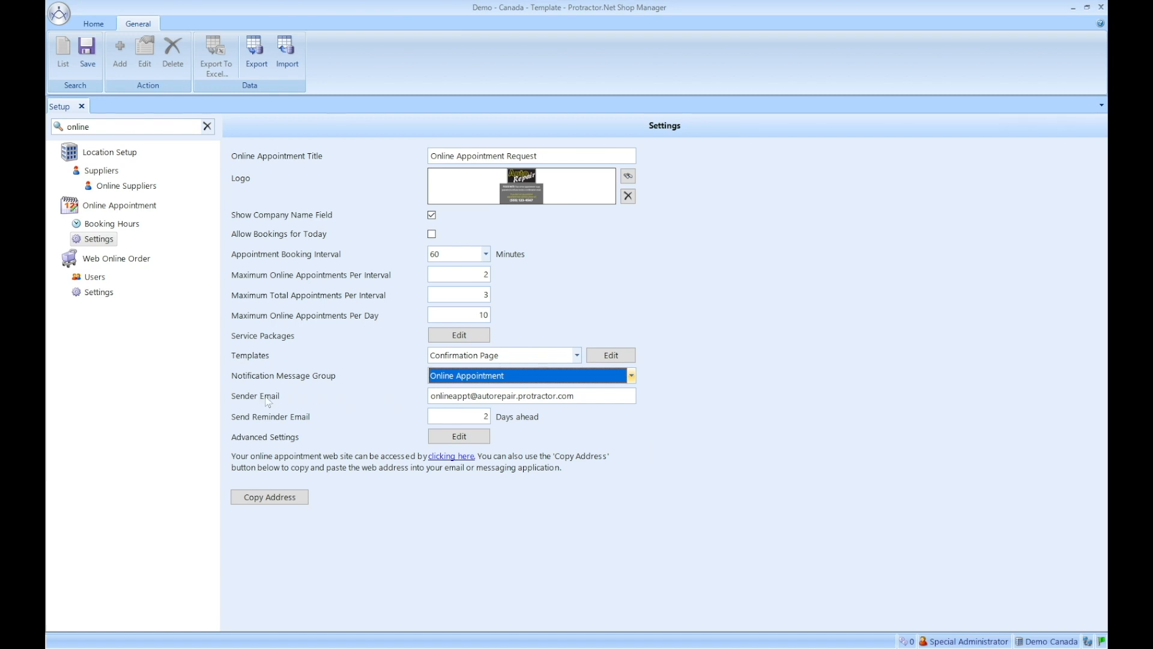
pyautogui.click(582, 397)
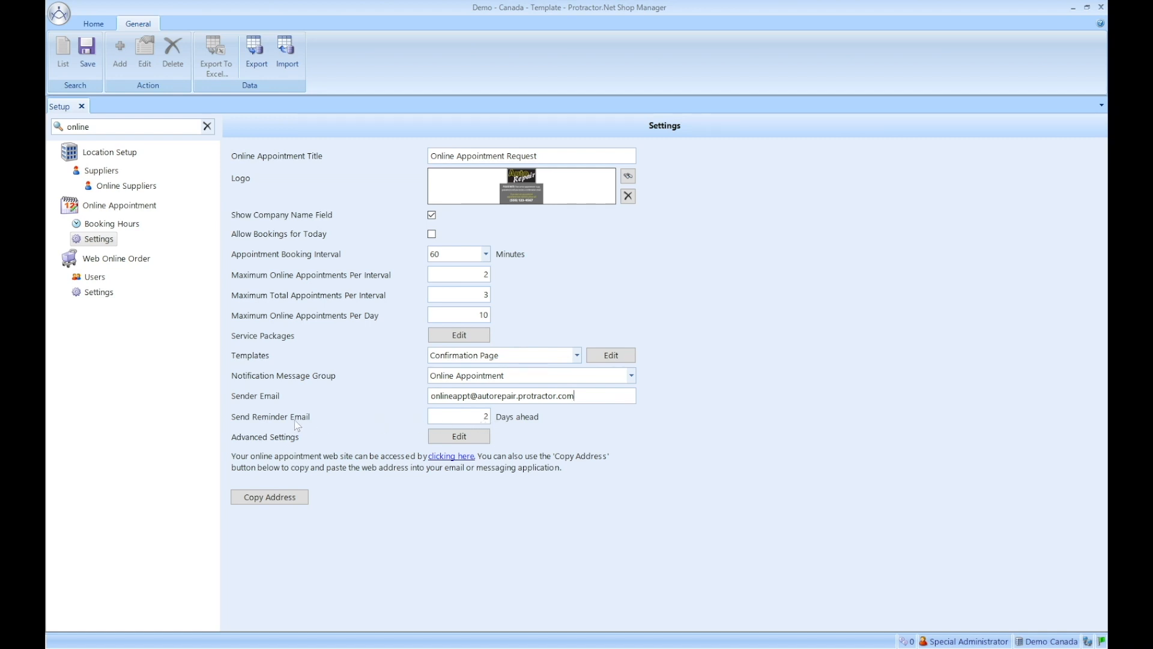
# Step: Leave the template as Confirmation Page and open the Advanced Settings custom contents
pyautogui.click(498, 358)
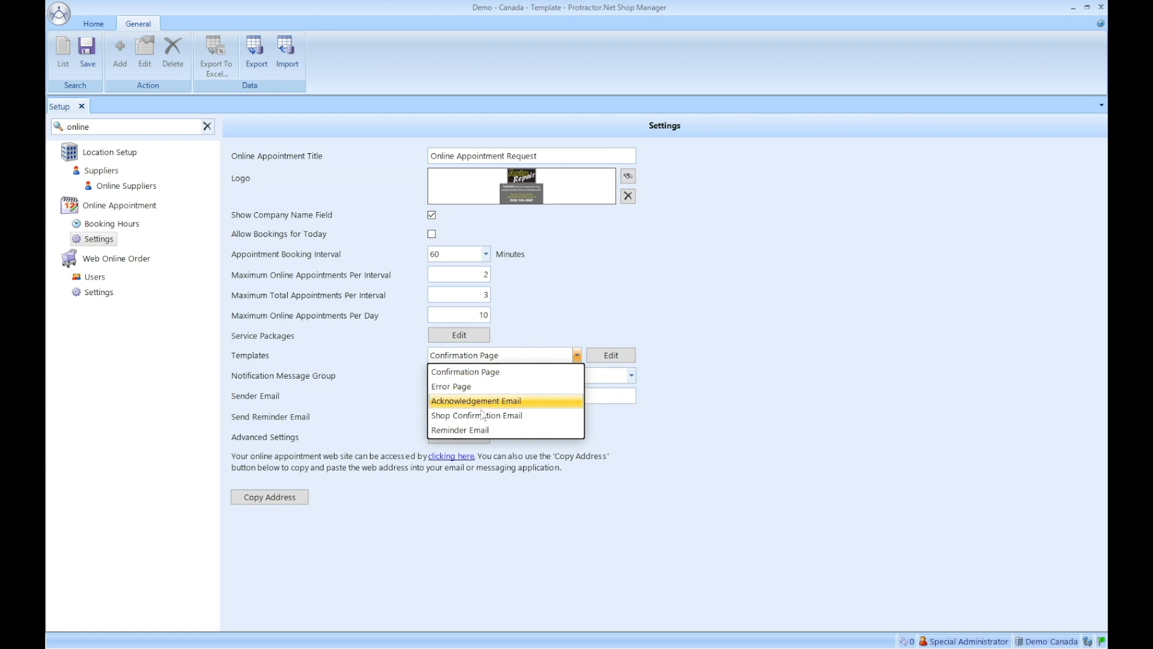
pyautogui.click(723, 422)
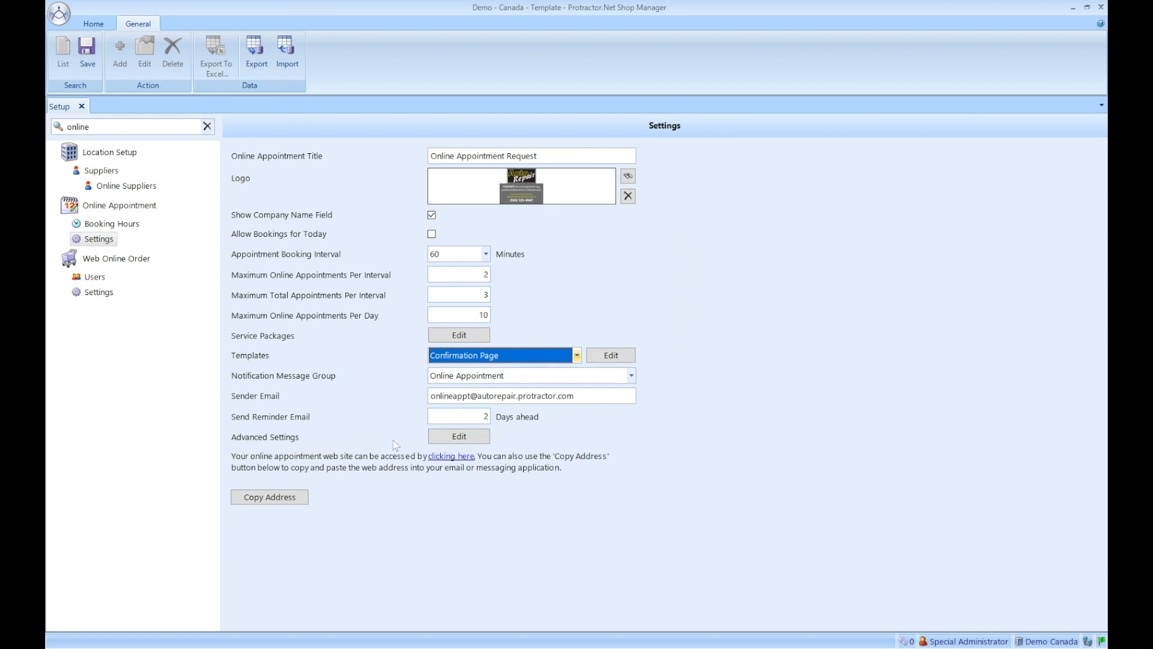
pyautogui.click(459, 437)
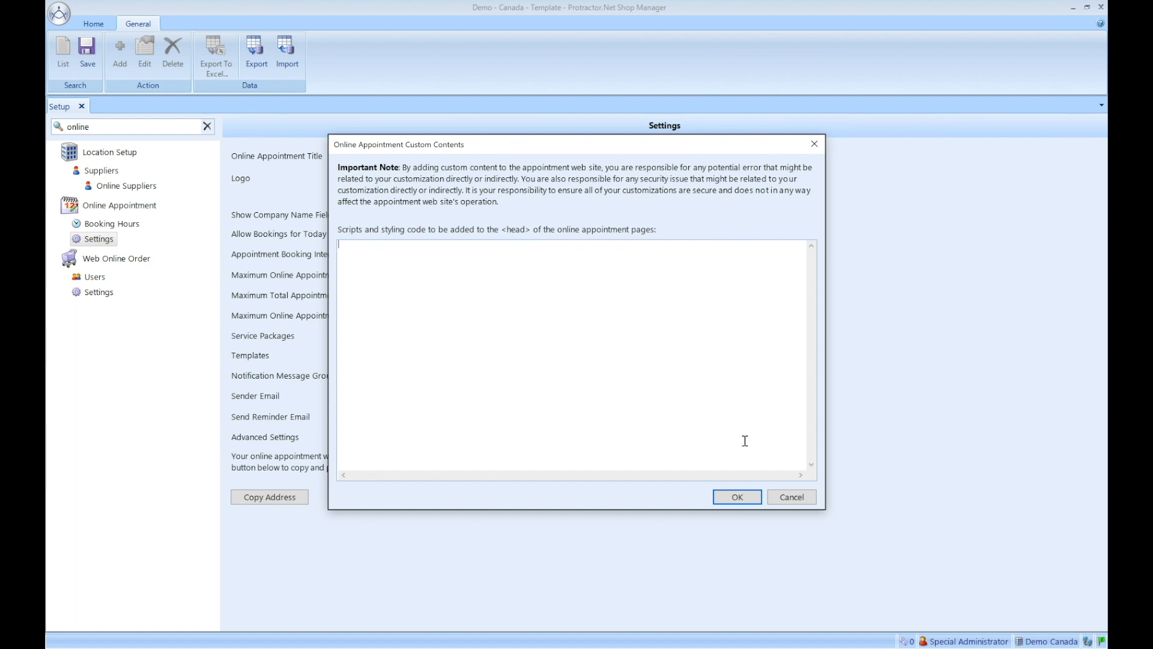
# Step: Cancel the Online Appointment Custom Contents dialog without adding any code
pyautogui.click(794, 498)
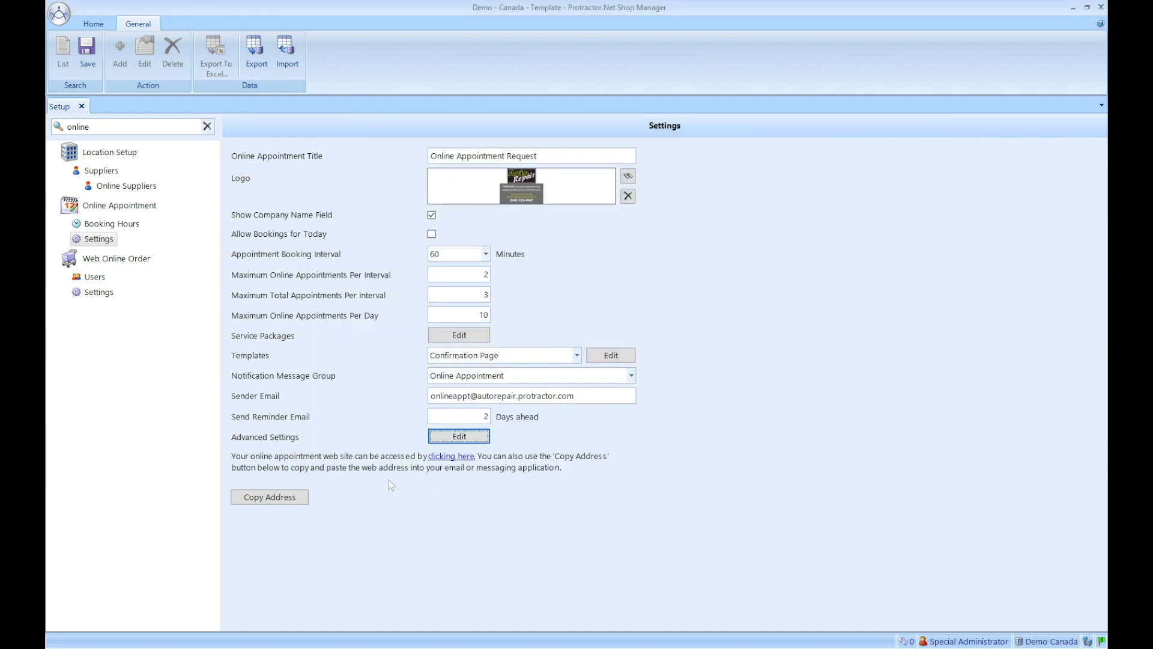
# Step: Copy the online appointment address and enter the customer's first and last name in the request form
pyautogui.click(280, 501)
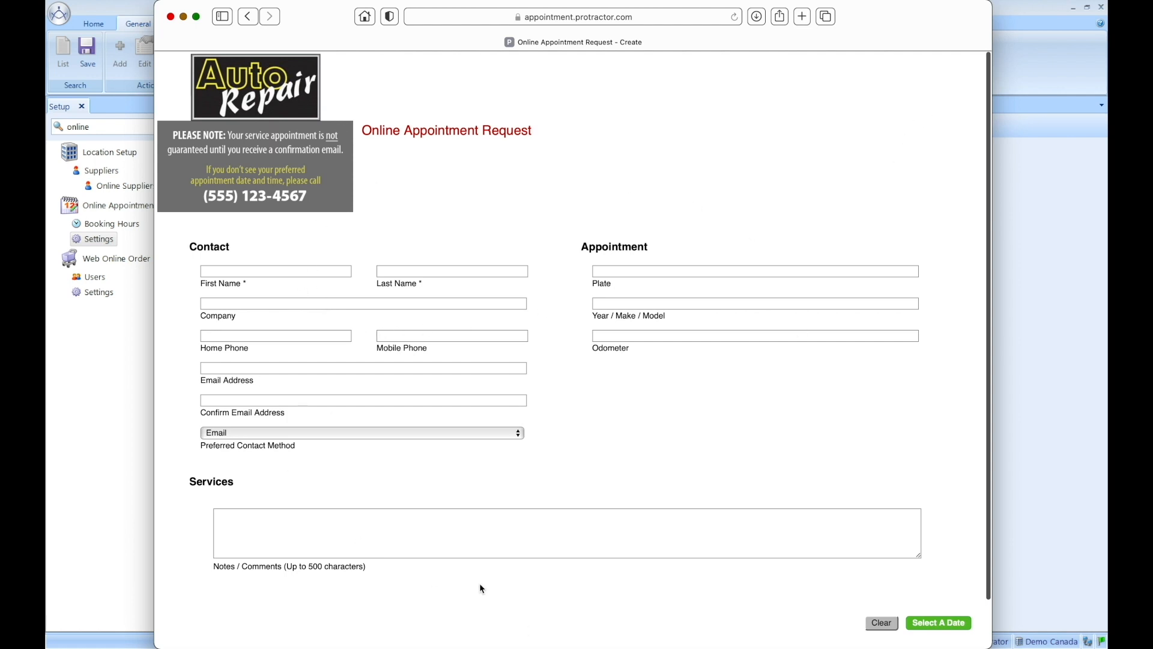
pyautogui.click(245, 271)
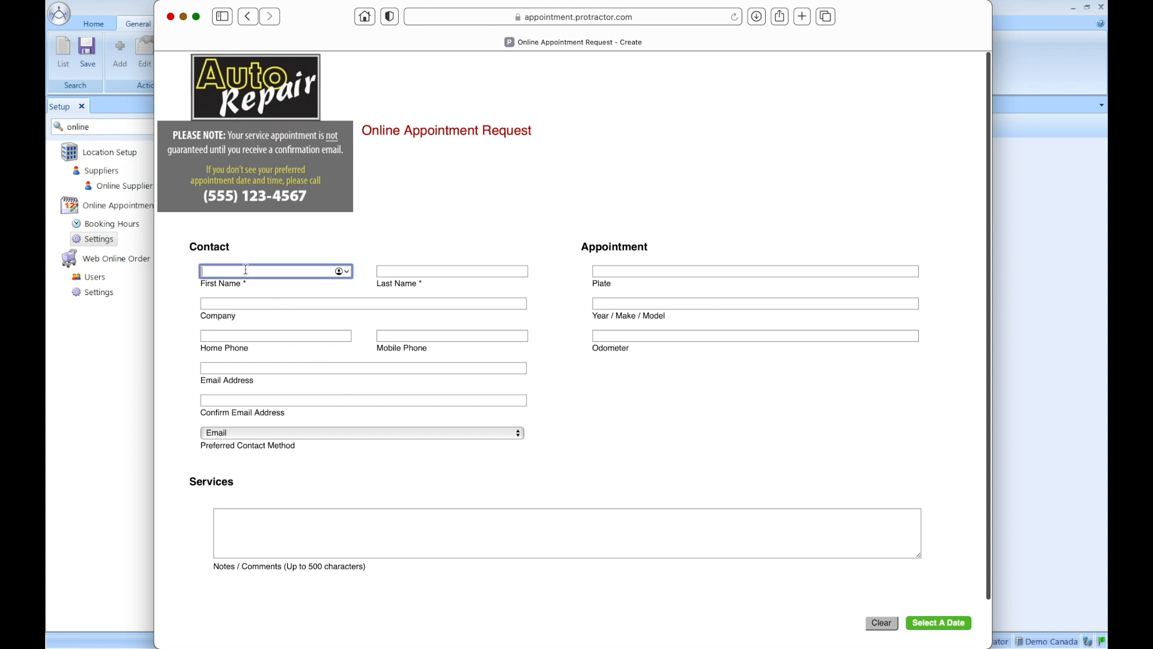
pyautogui.press('Tab')
pyautogui.press('Tab')
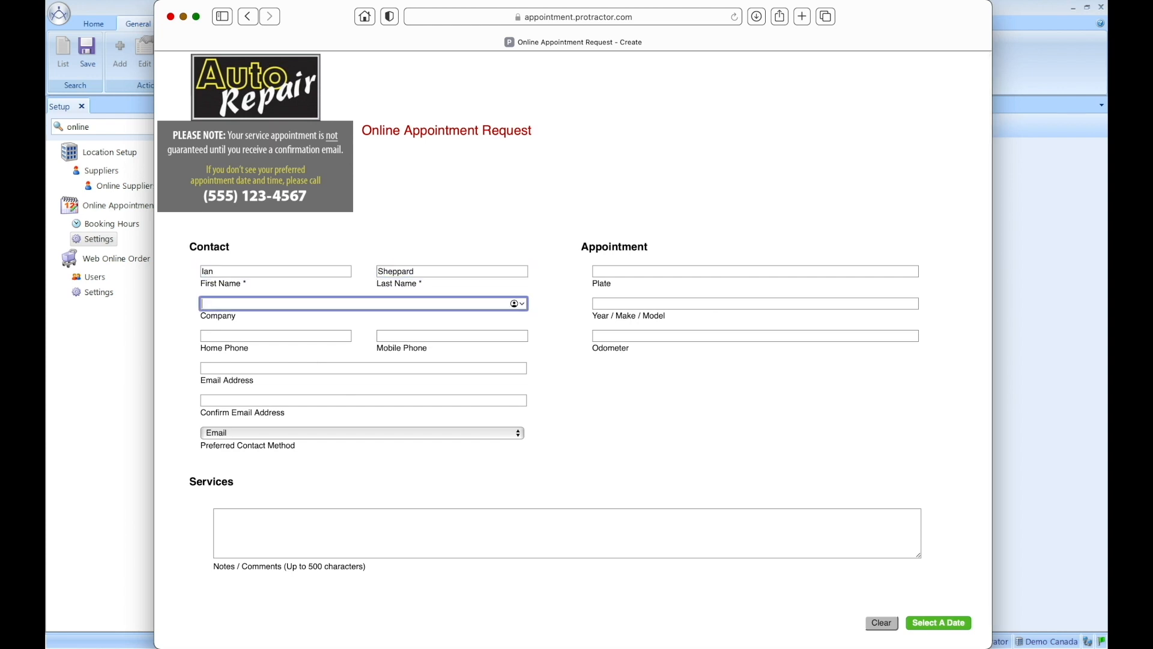
pyautogui.press('Tab')
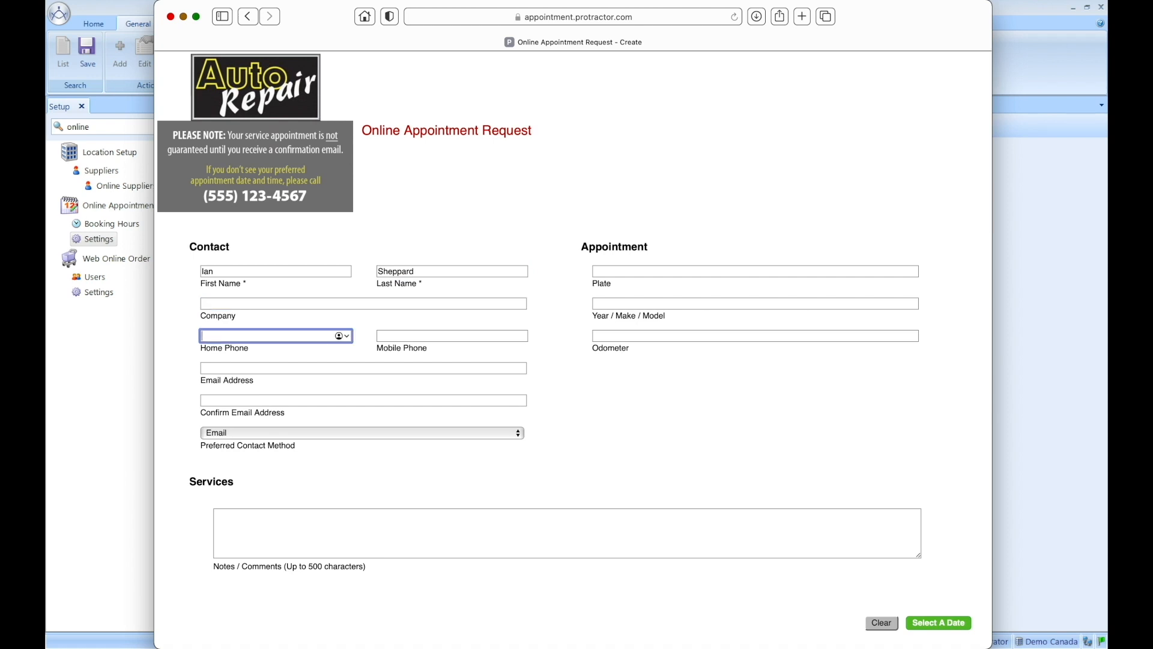
pyautogui.press('Tab')
pyautogui.press('Tab')
pyautogui.press('Tab')
pyautogui.press('Tab')
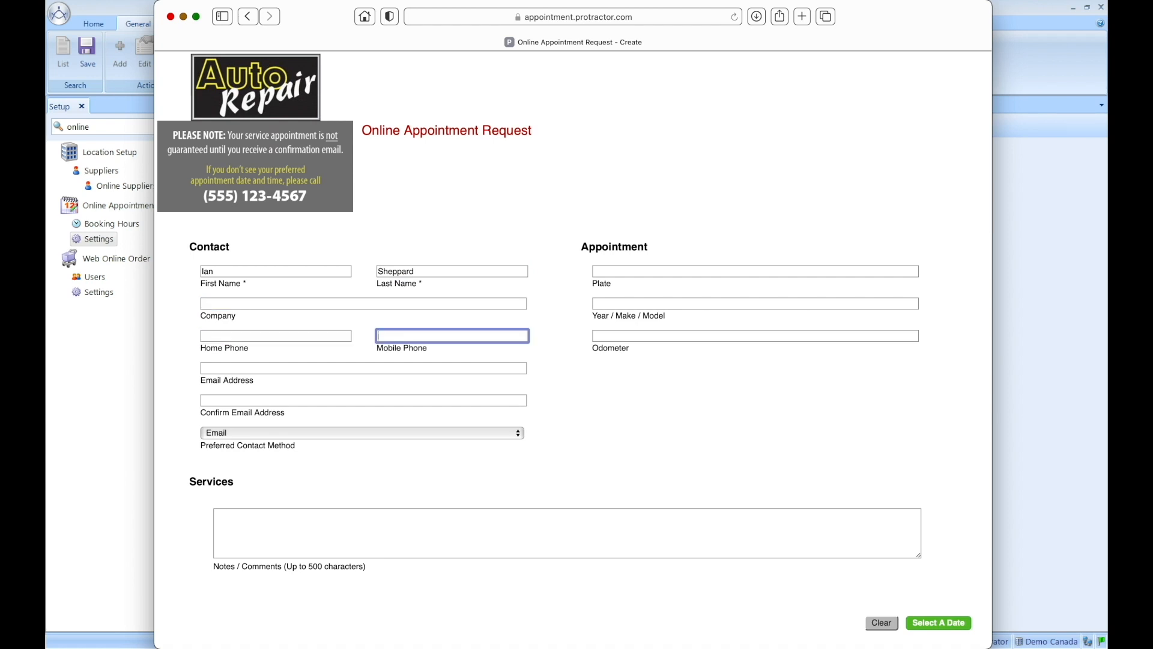
pyautogui.press('Tab')
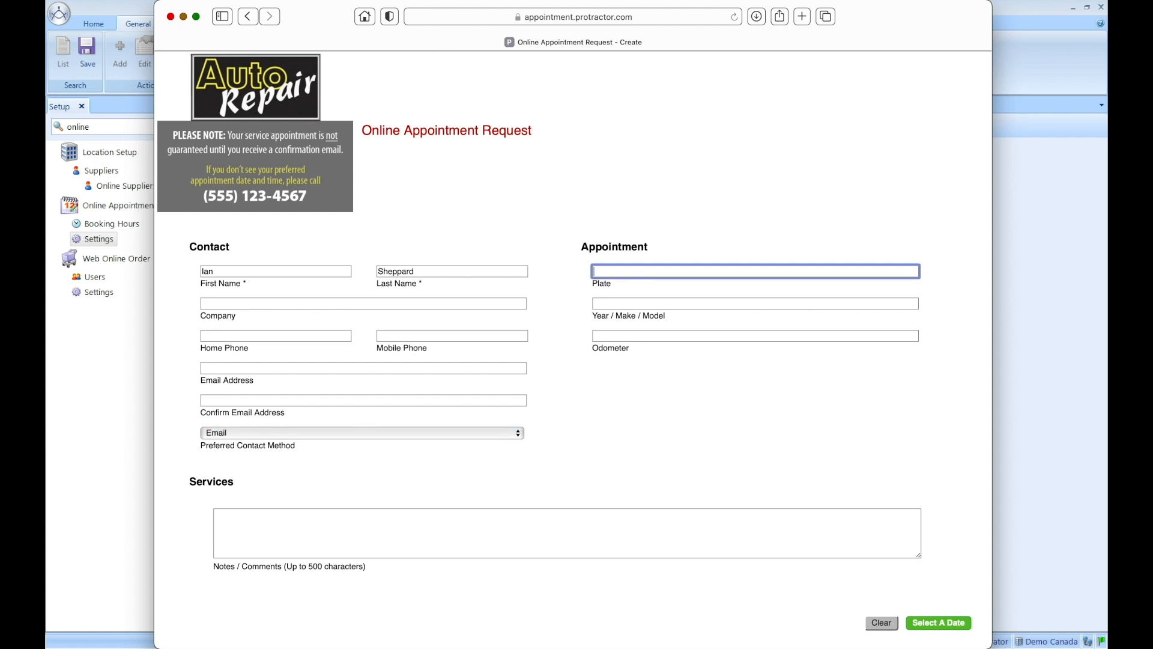
# Step: Enter plate ABC123, 2011 Kia Sorento, odometer 190000 and note 'Test', then try continuing
pyautogui.write('ABC123')
pyautogui.press('Tab')
pyautogui.write('2011 Kia Sorento')
pyautogui.press('Tab')
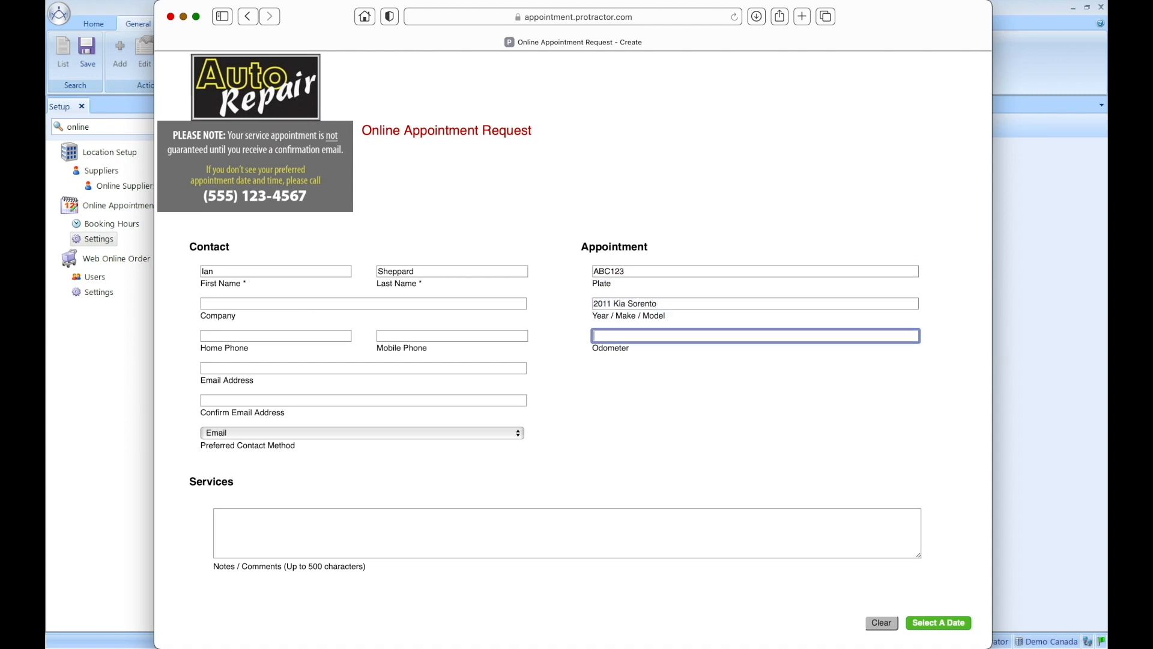
pyautogui.write('190000')
pyautogui.press('Tab')
pyautogui.write('Test')
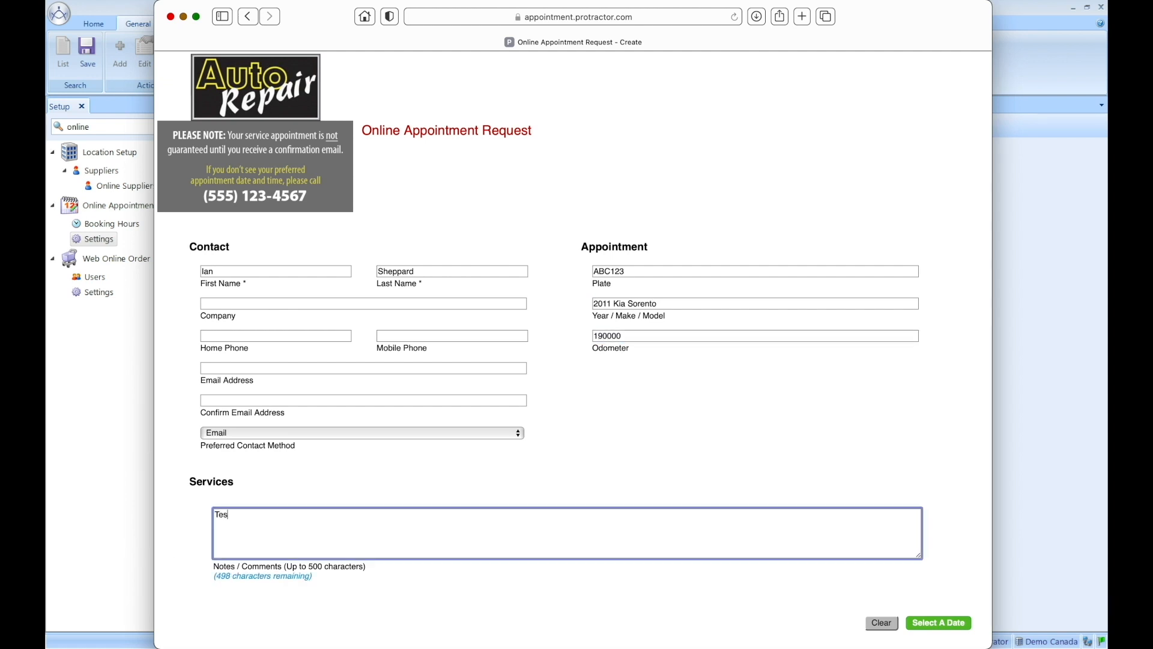
pyautogui.click(933, 624)
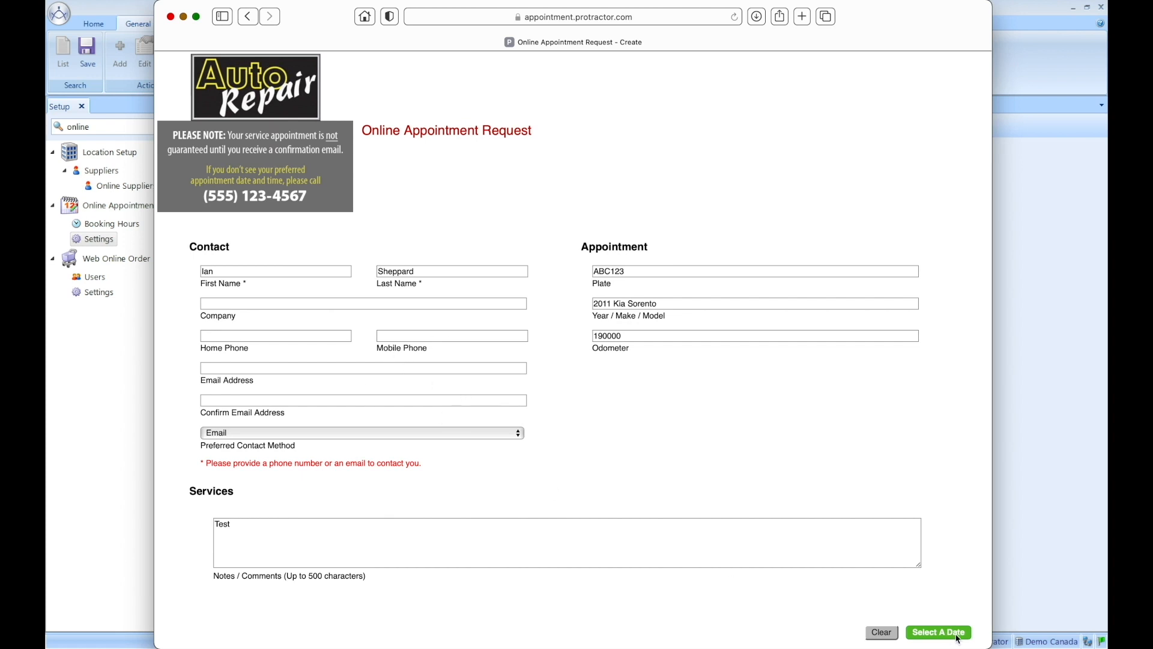
# Step: Add the customer's mobile phone and email, then continue to date selection
pyautogui.click(409, 334)
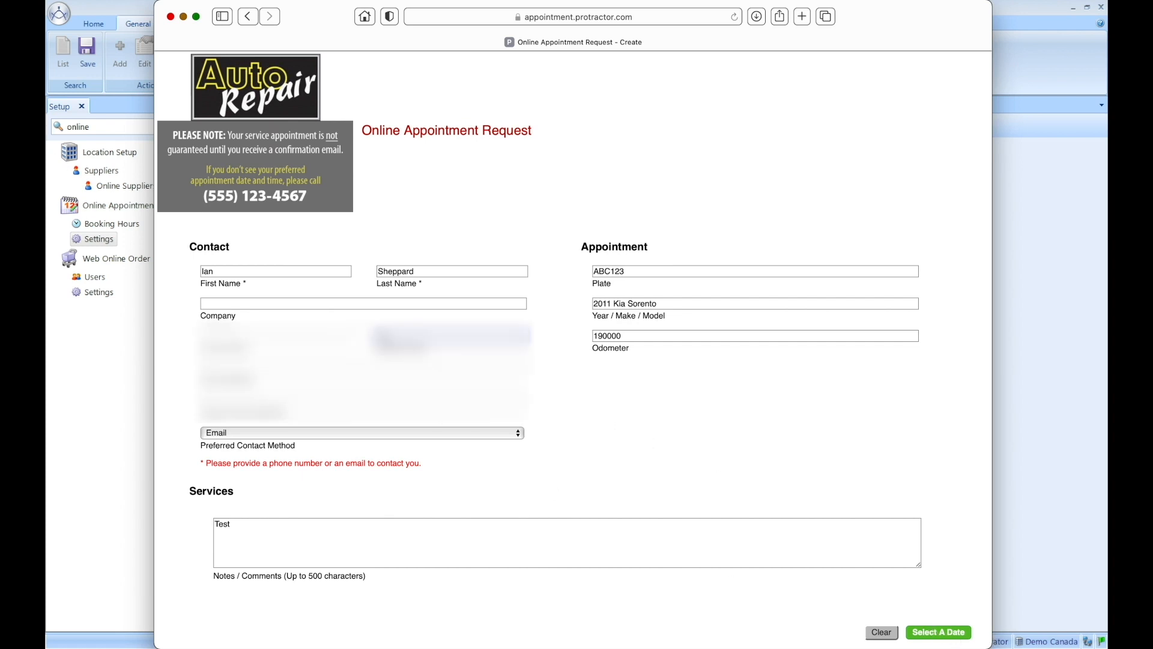
pyautogui.write('55')
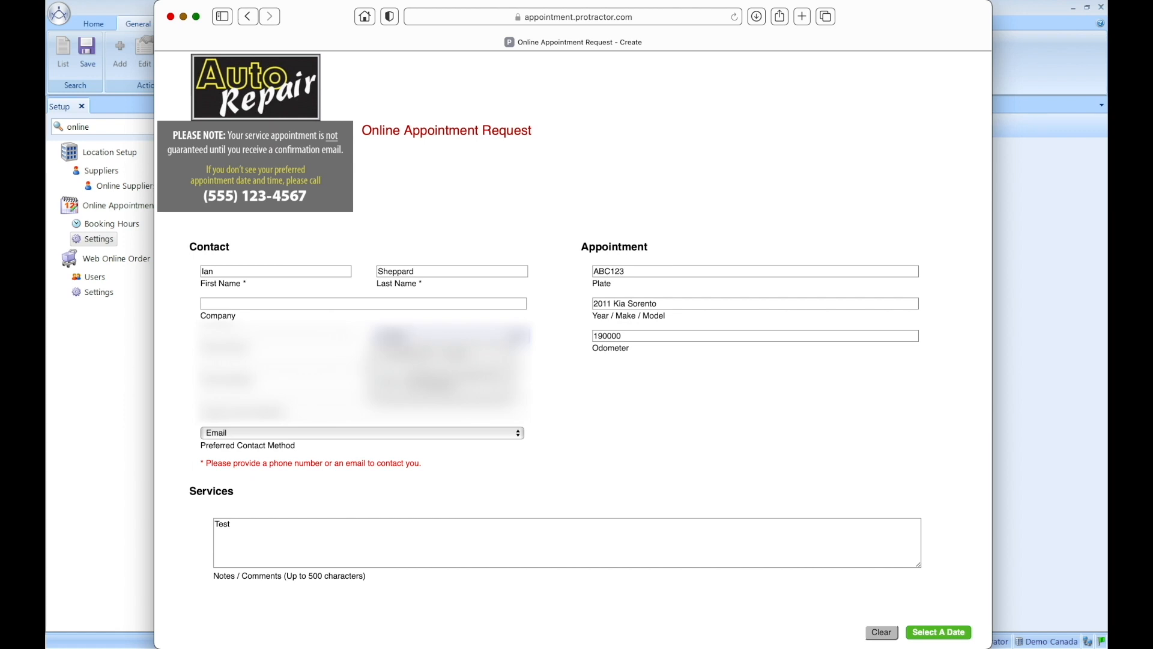
pyautogui.press('Tab')
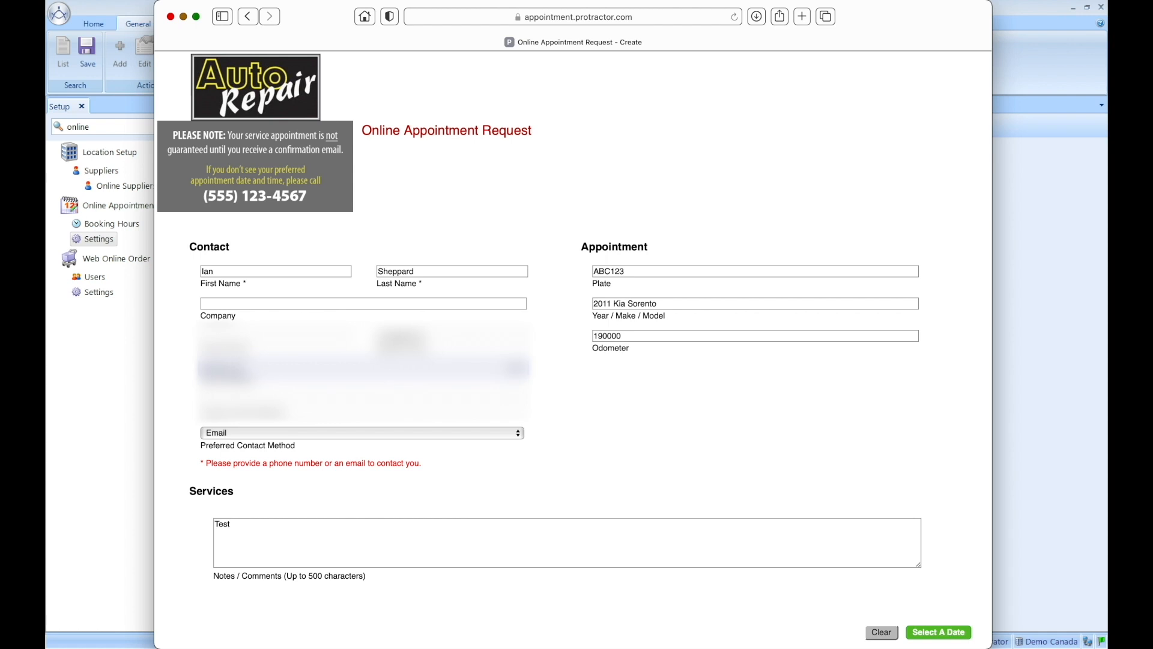
pyautogui.press('Tab')
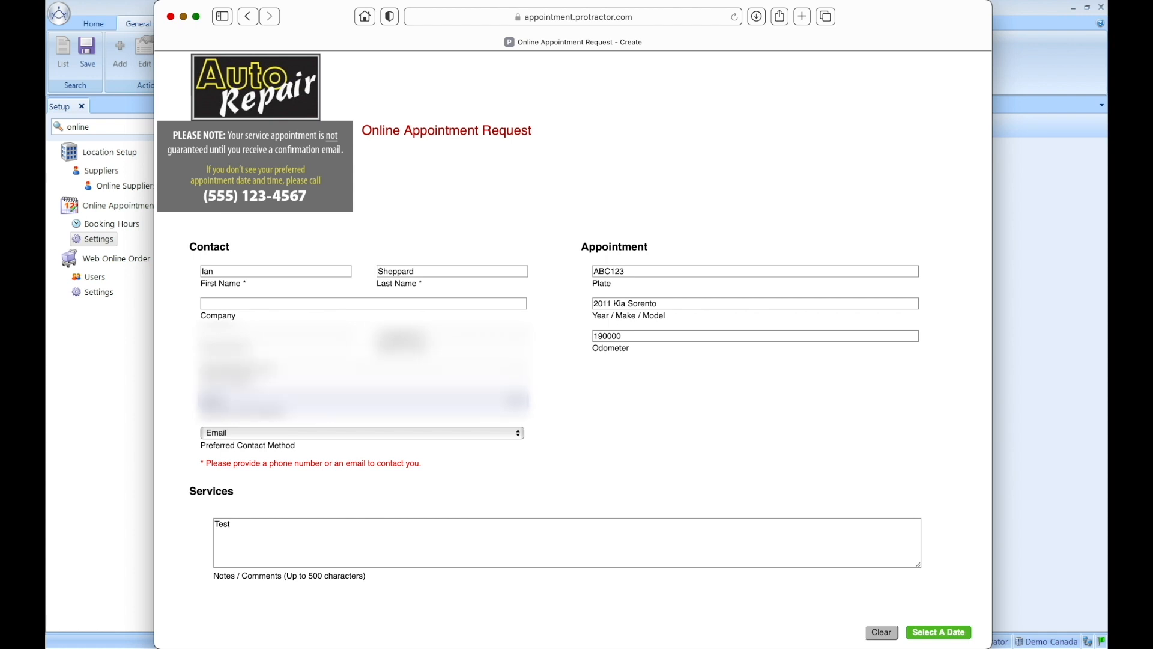
pyautogui.write('com')
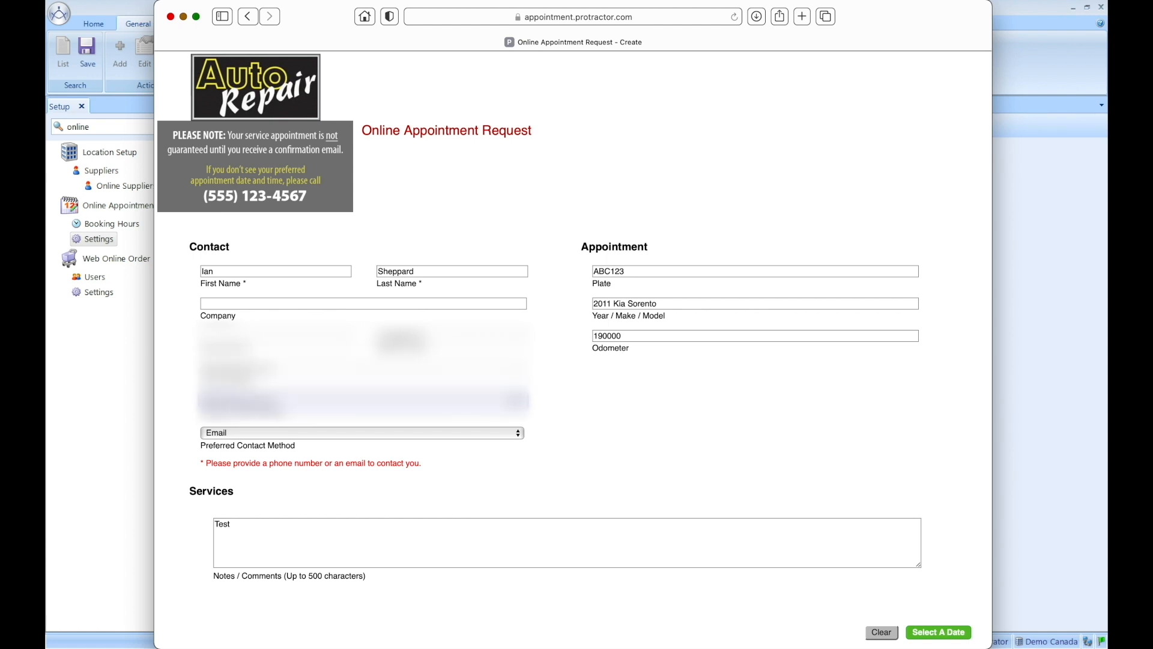
pyautogui.click(942, 632)
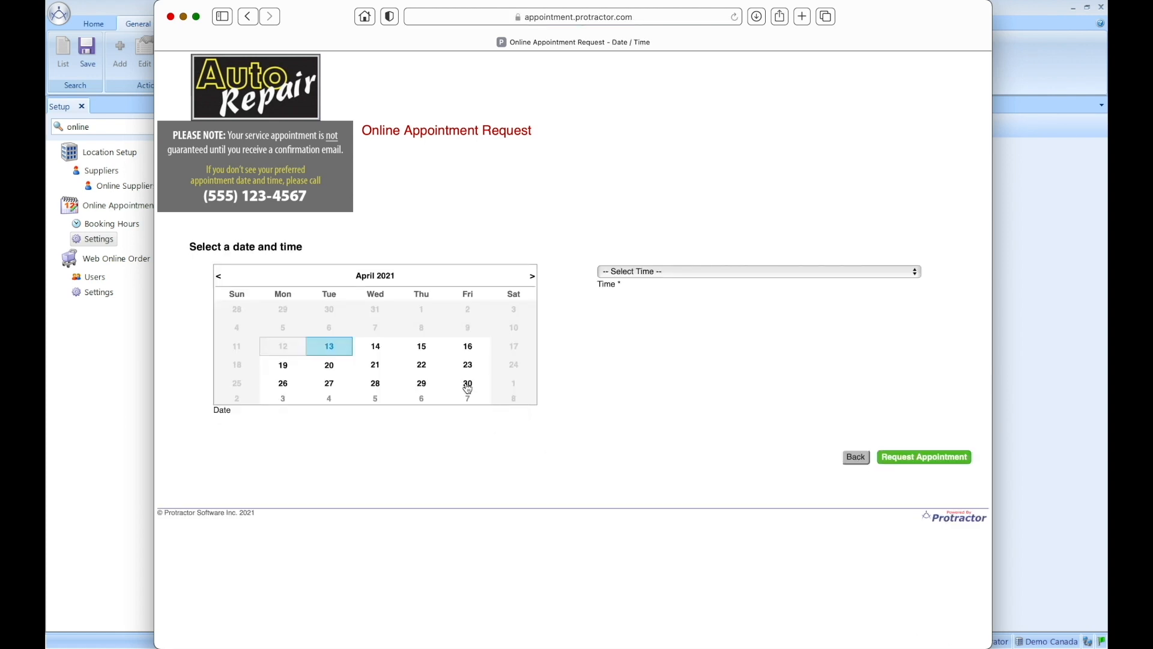
# Step: Choose Friday April 30 at 04:00 PM for the appointment
pyautogui.click(468, 384)
pyautogui.click(624, 277)
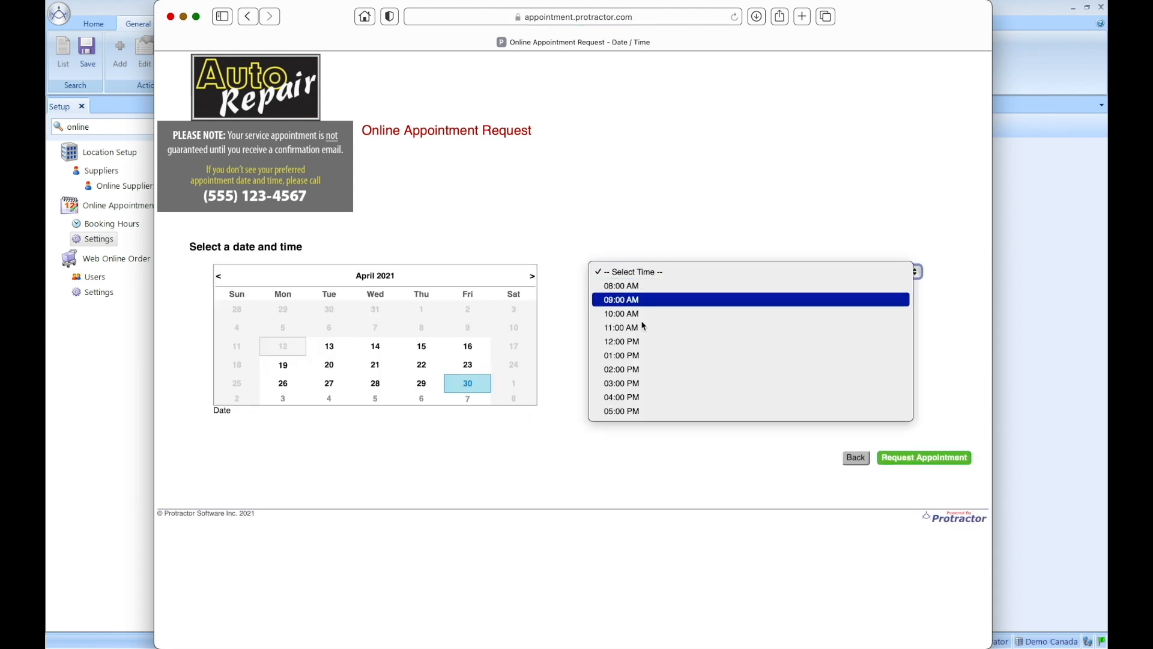
pyautogui.click(638, 403)
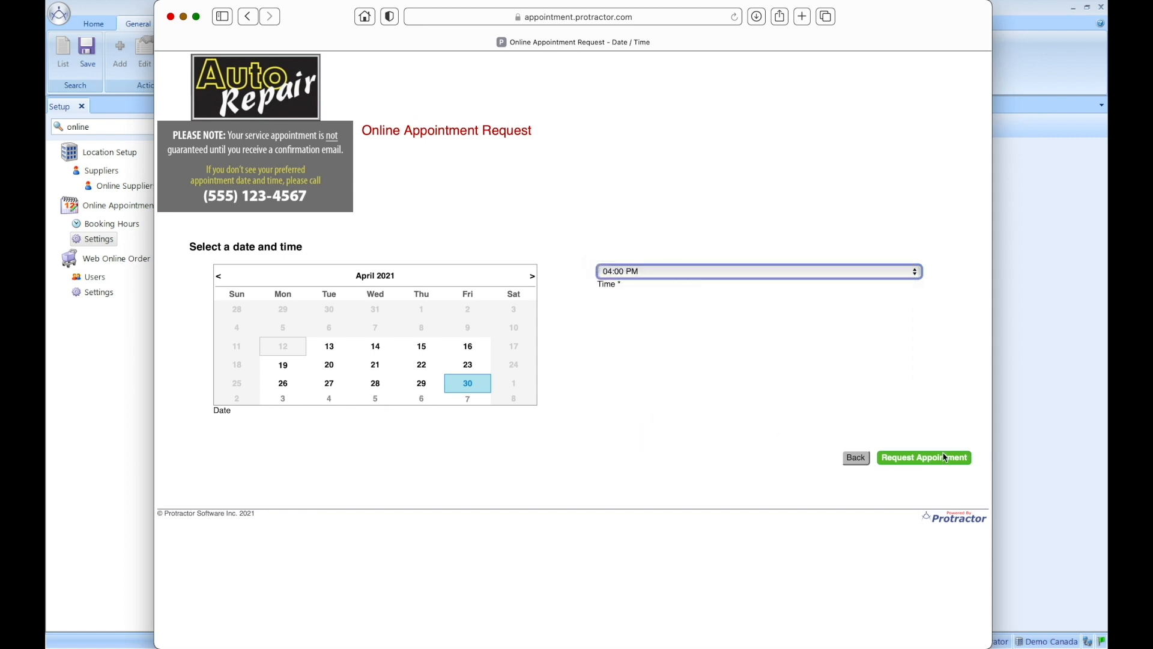
# Step: Submit the request, reopen it through Edit Appointment, then close Safari
pyautogui.click(901, 460)
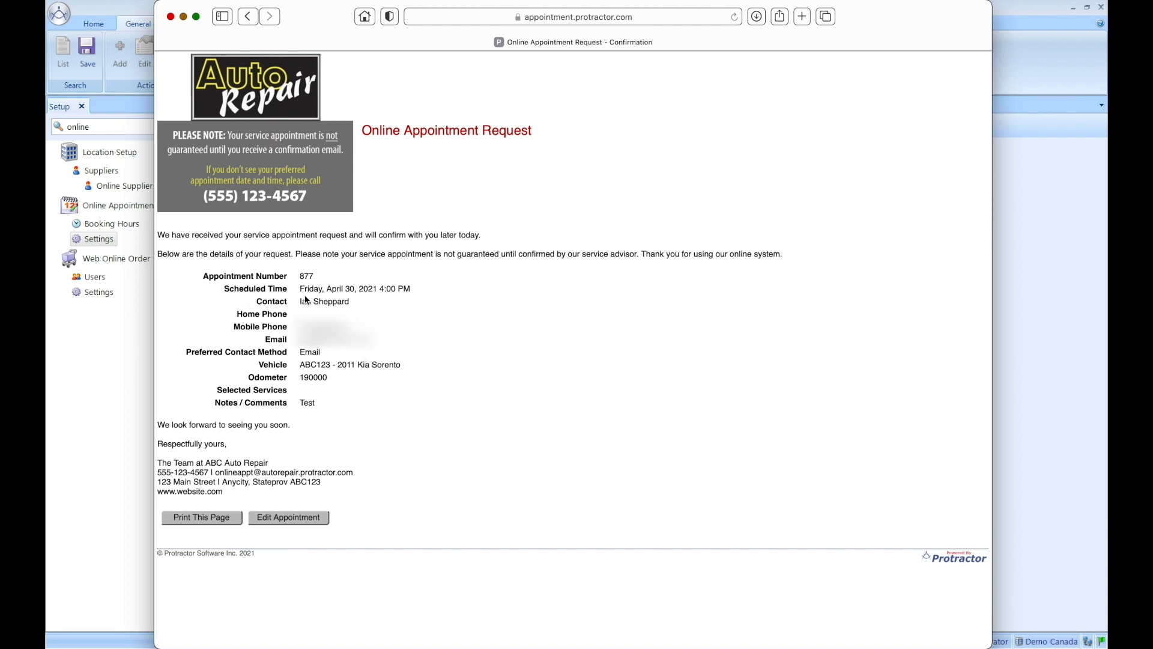
pyautogui.click(295, 517)
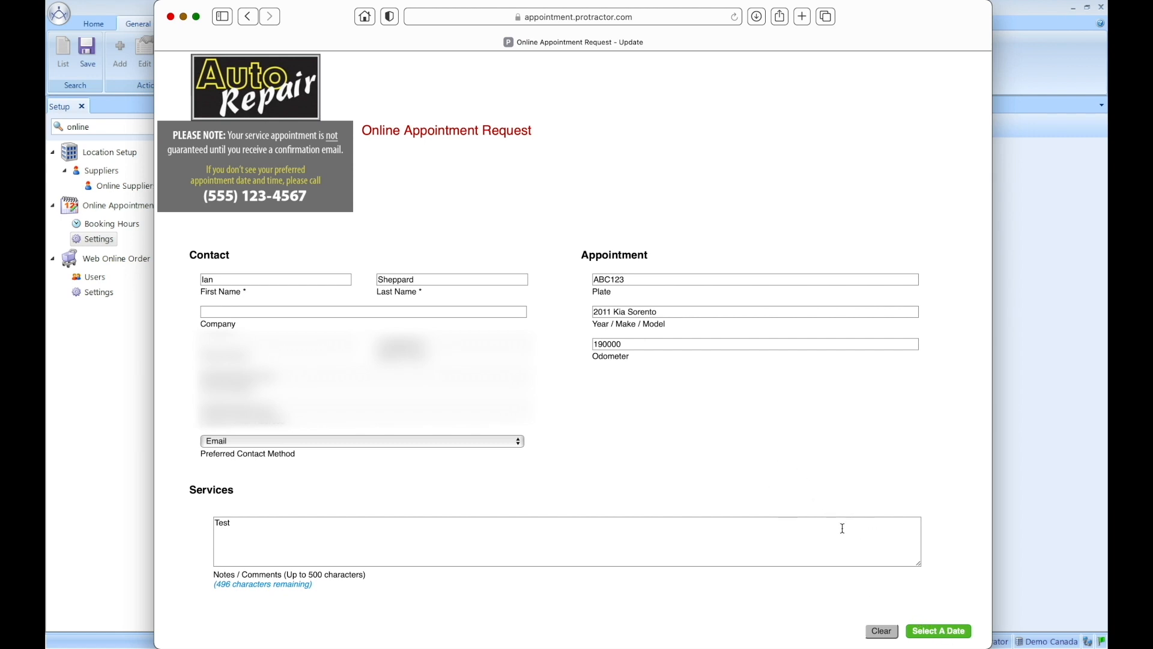
pyautogui.click(171, 17)
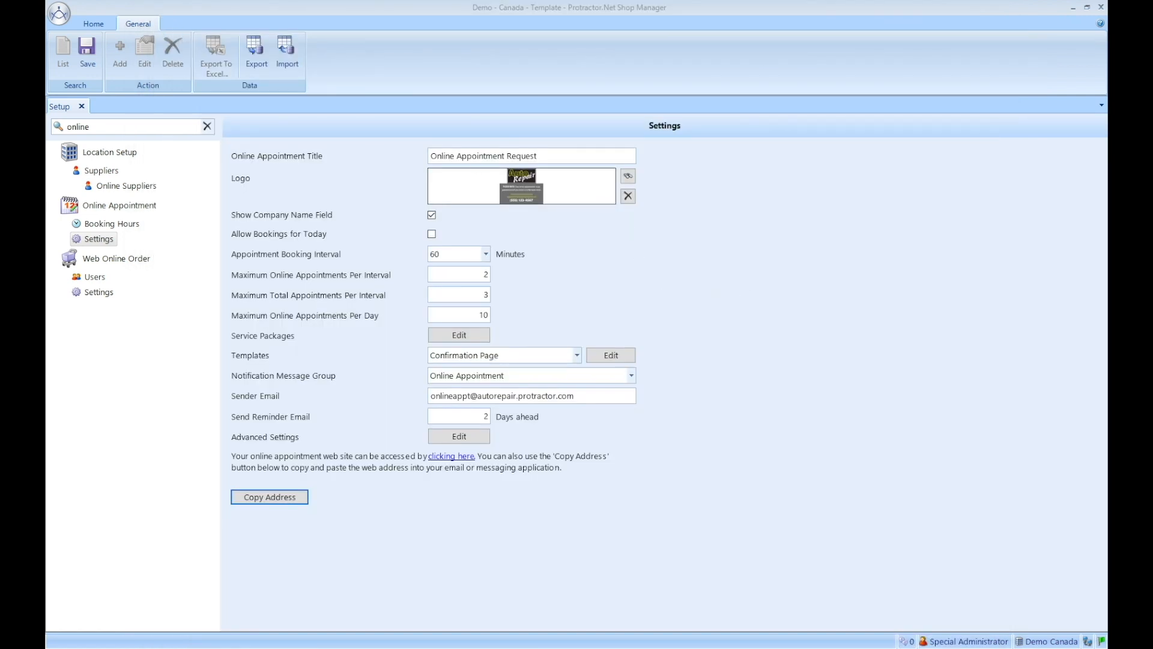
# Step: Bring up and read the Kia Sorento confirmation email, close it, then drag the Messaging window into view
pyautogui.hotkey('ctrl', 'Up')
pyautogui.hotkey('ctrl', 'Up')
pyautogui.moveTo(1107, 141); pyautogui.dragTo(986, 19)
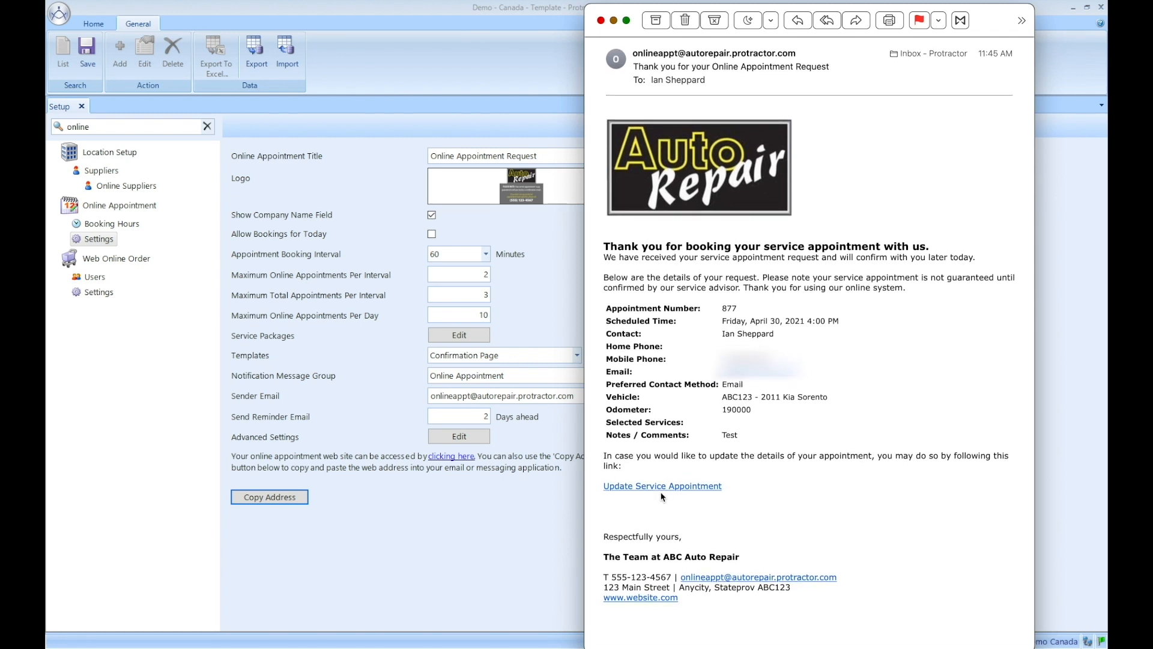
pyautogui.moveTo(672, 494)
pyautogui.click(601, 21)
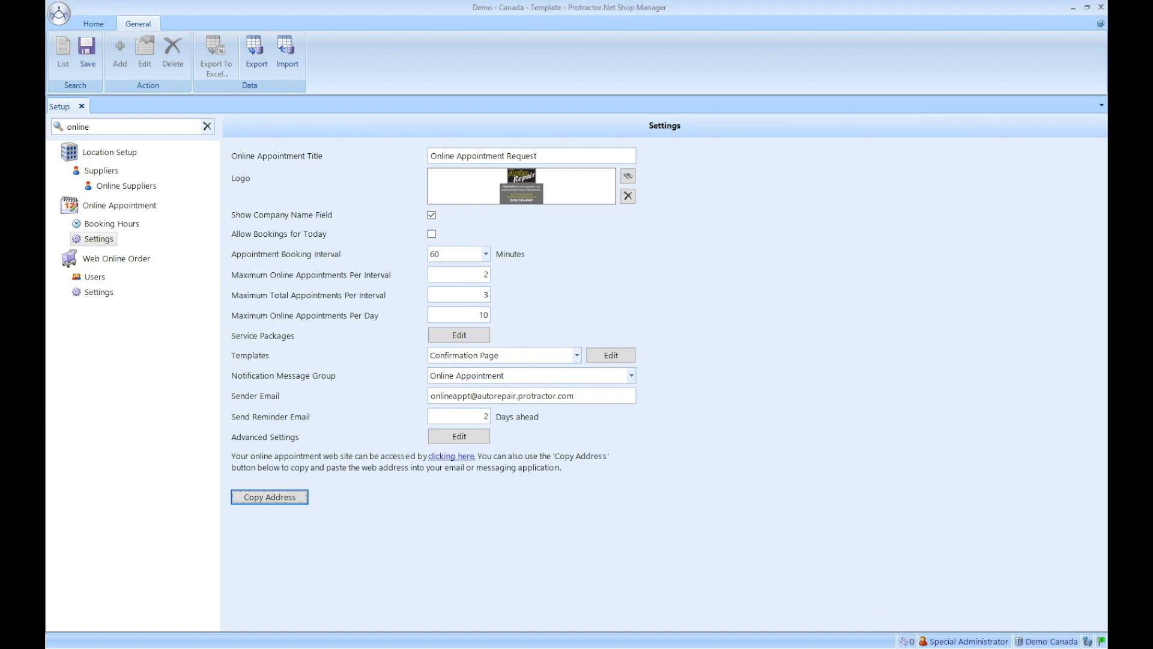
pyautogui.moveTo(1107, 125); pyautogui.dragTo(705, 150)
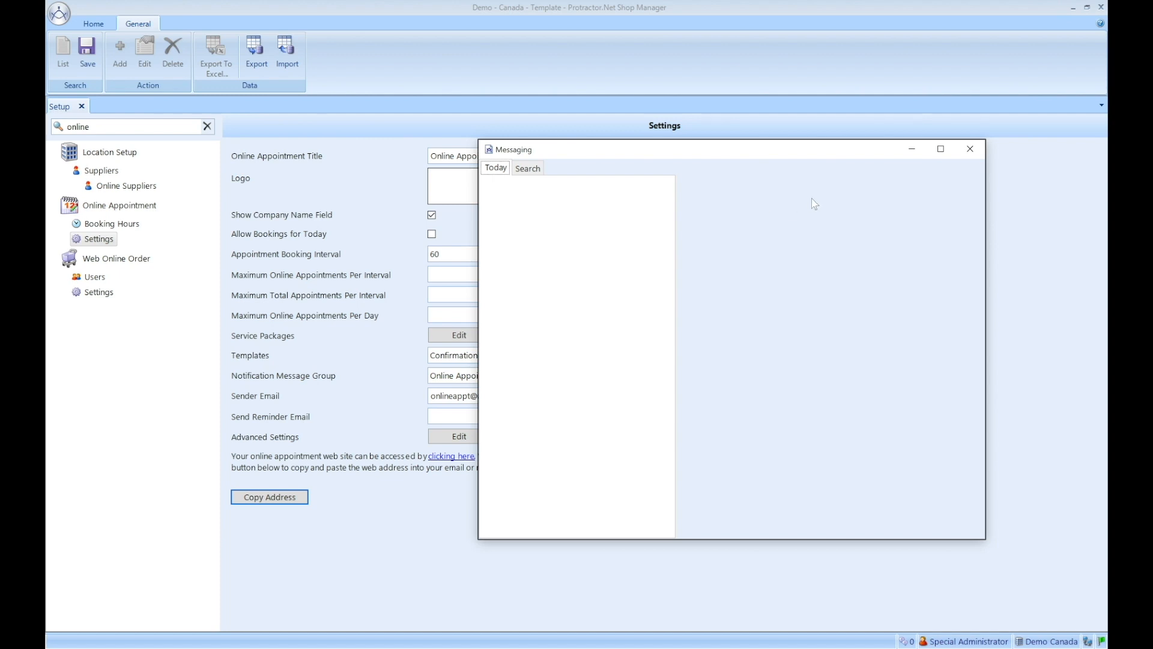
# Step: Close the empty Messaging window to reveal the Online Appointment Settings page
pyautogui.click(970, 149)
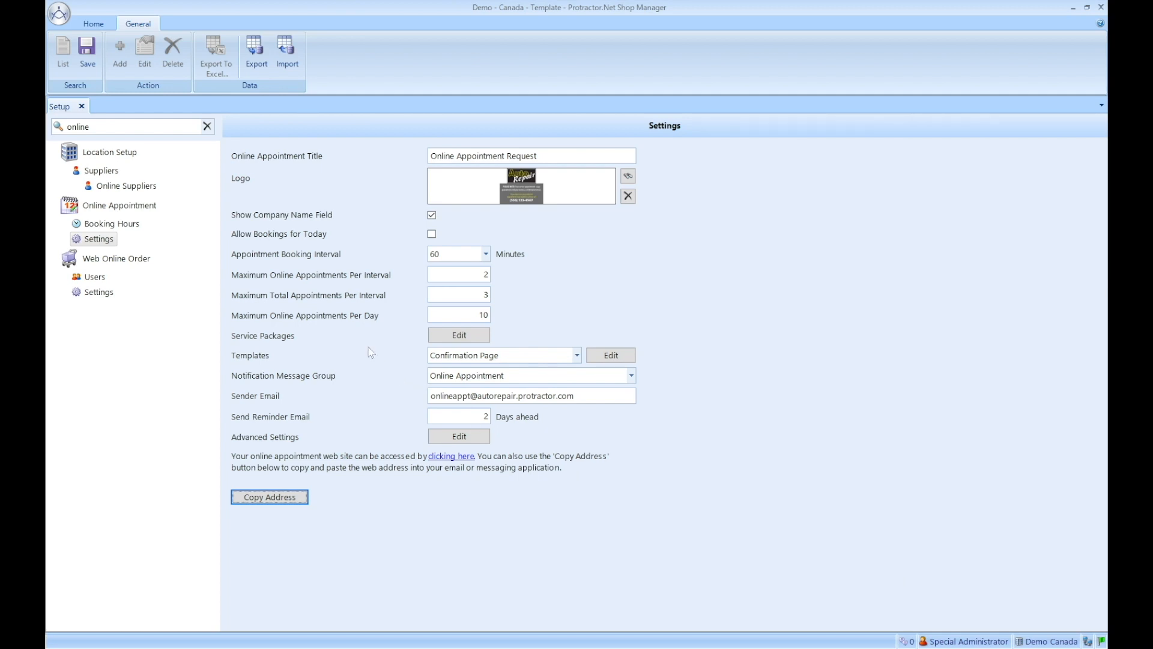
# Step: From Work Orders, open pending appointment 877 for the 2011 Kia Sorento
pyautogui.click(93, 26)
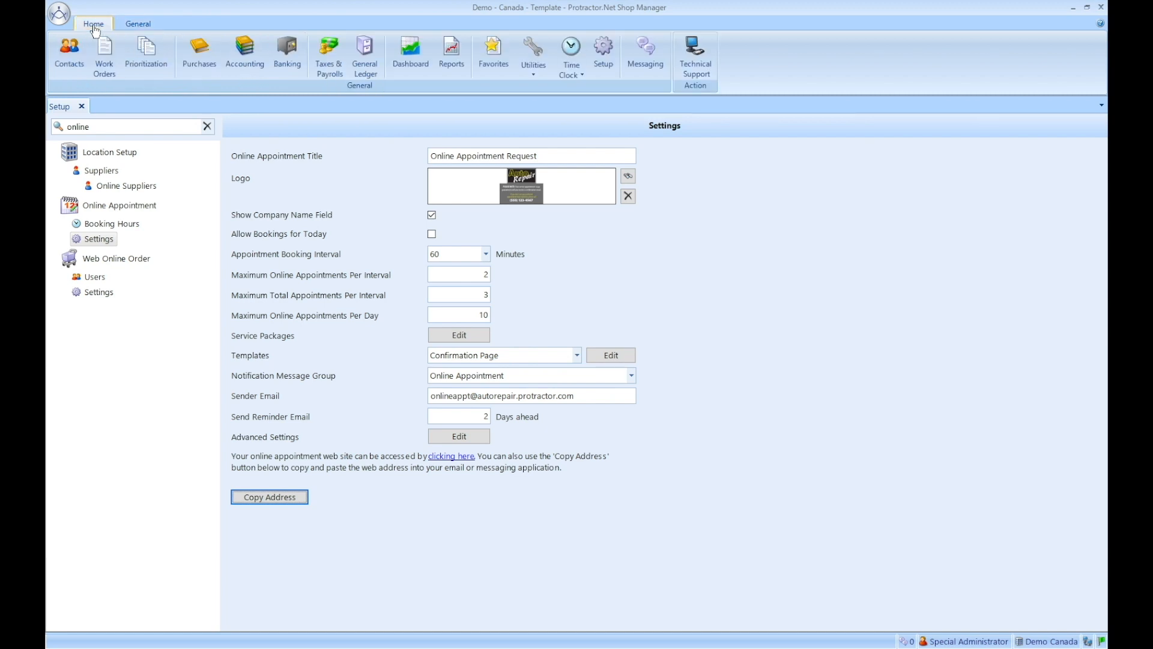
pyautogui.click(106, 54)
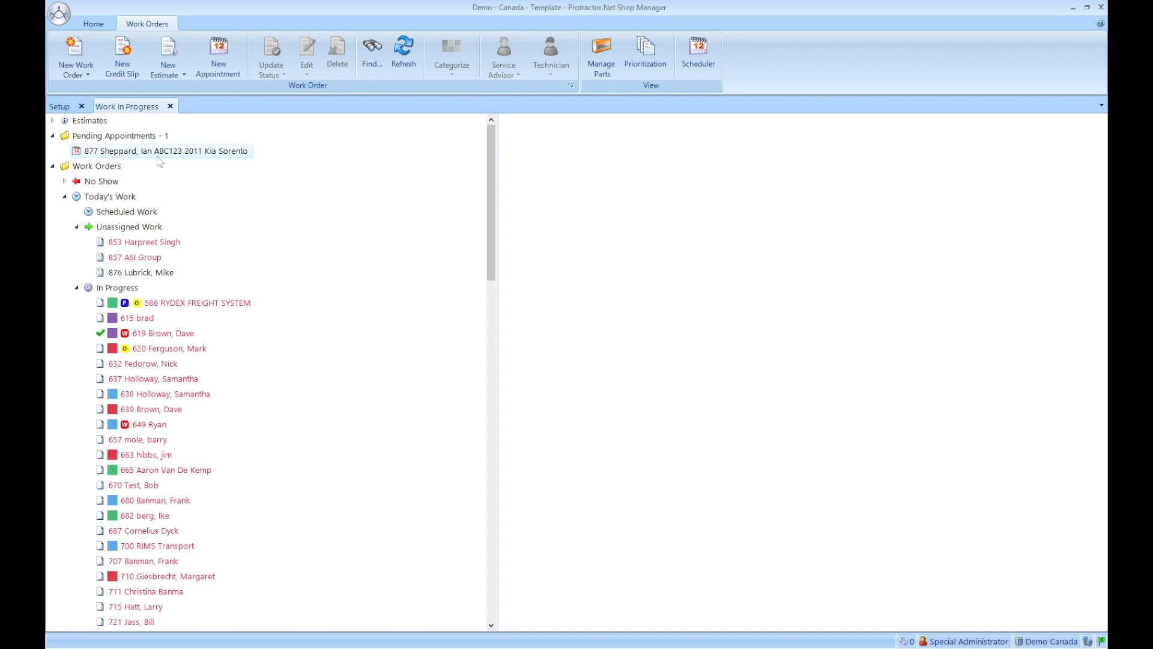
pyautogui.click(54, 135)
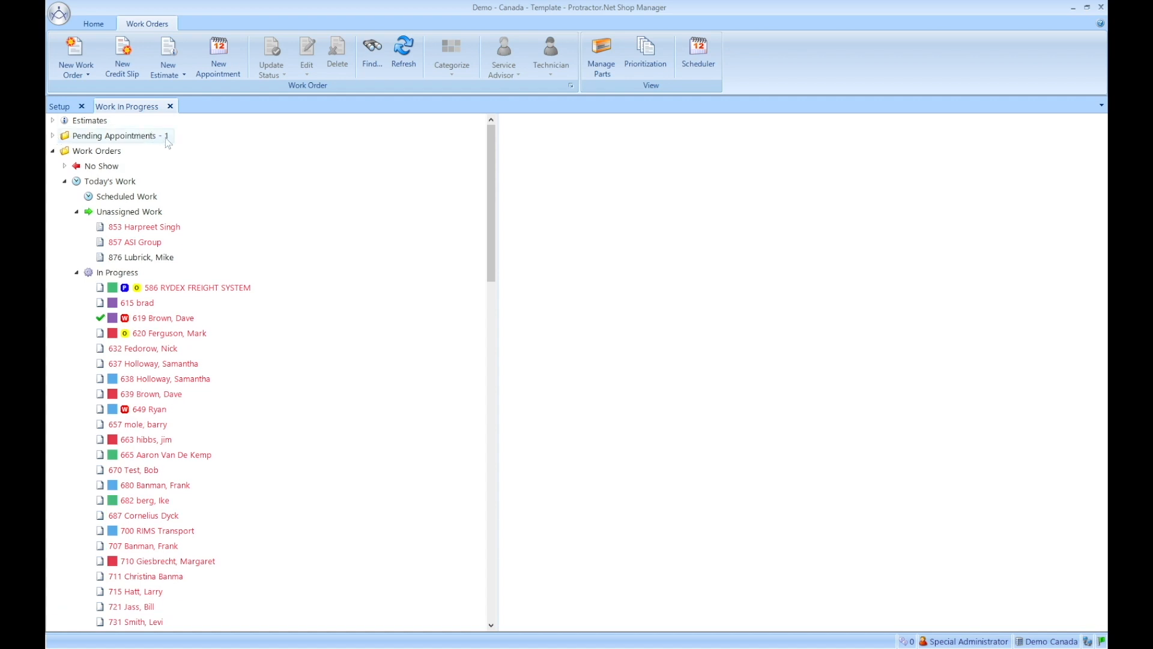
pyautogui.click(53, 136)
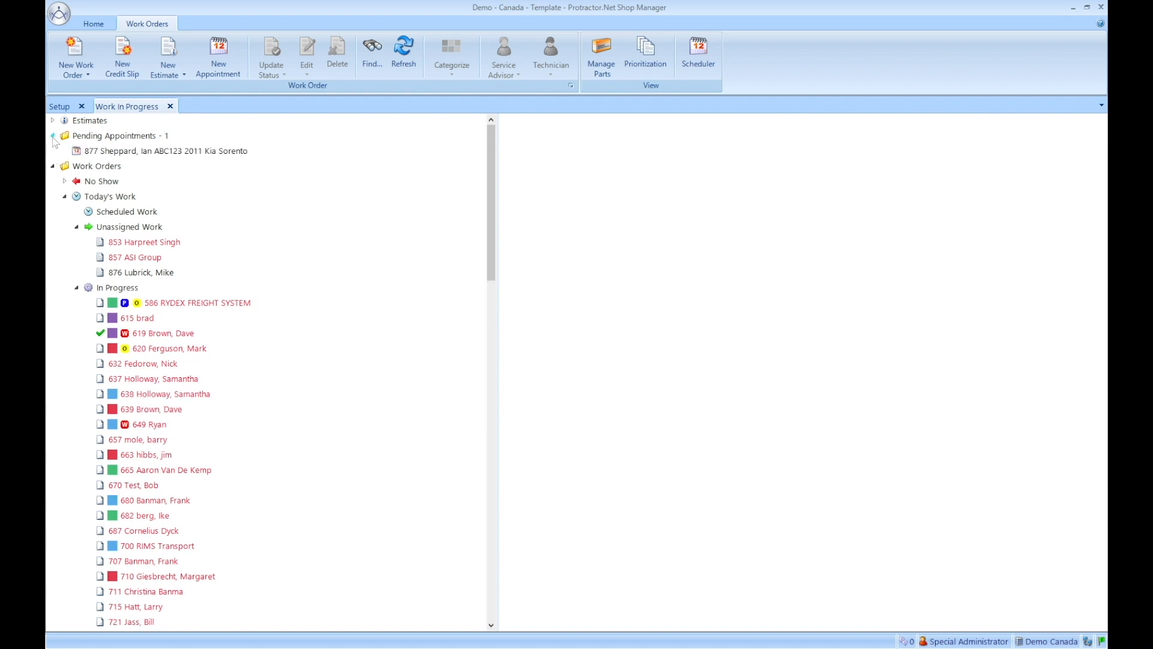
pyautogui.click(197, 155)
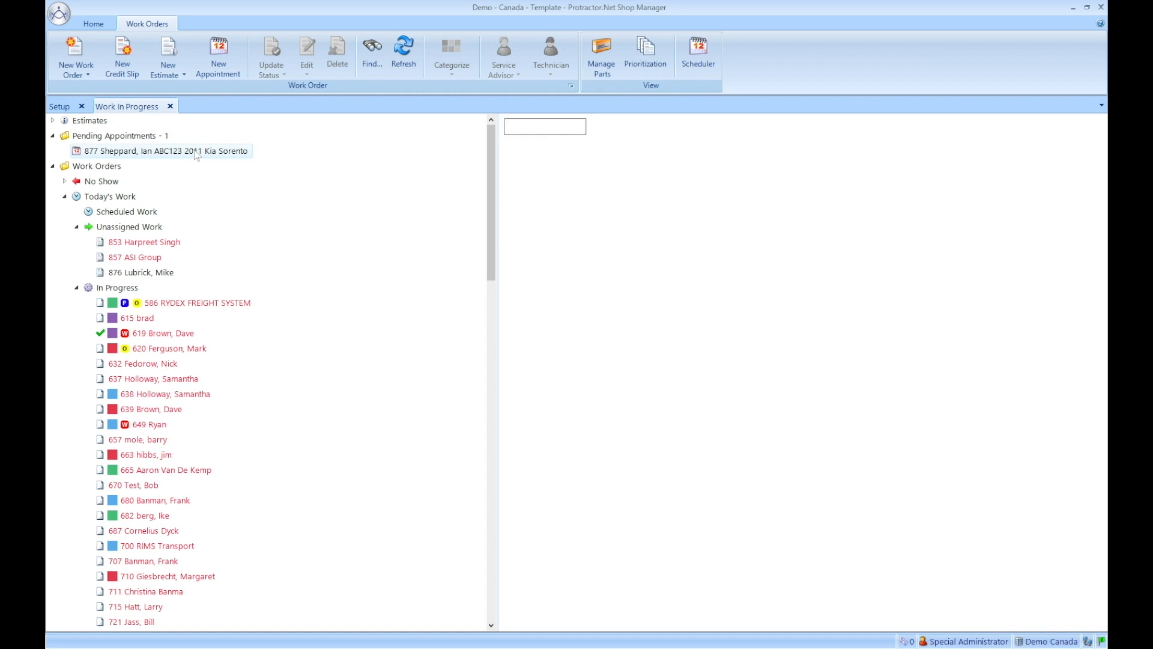
pyautogui.doubleClick(197, 155)
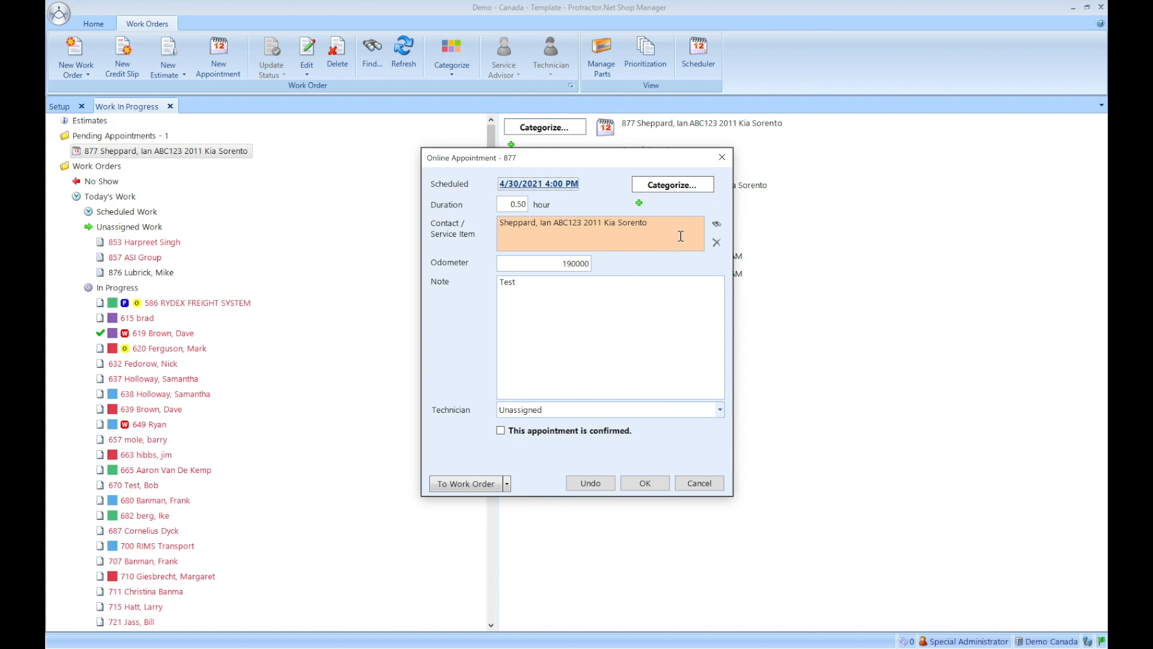
# Step: Open the Contacts lookup for the appointment's customer and move it beside the appointment
pyautogui.click(716, 224)
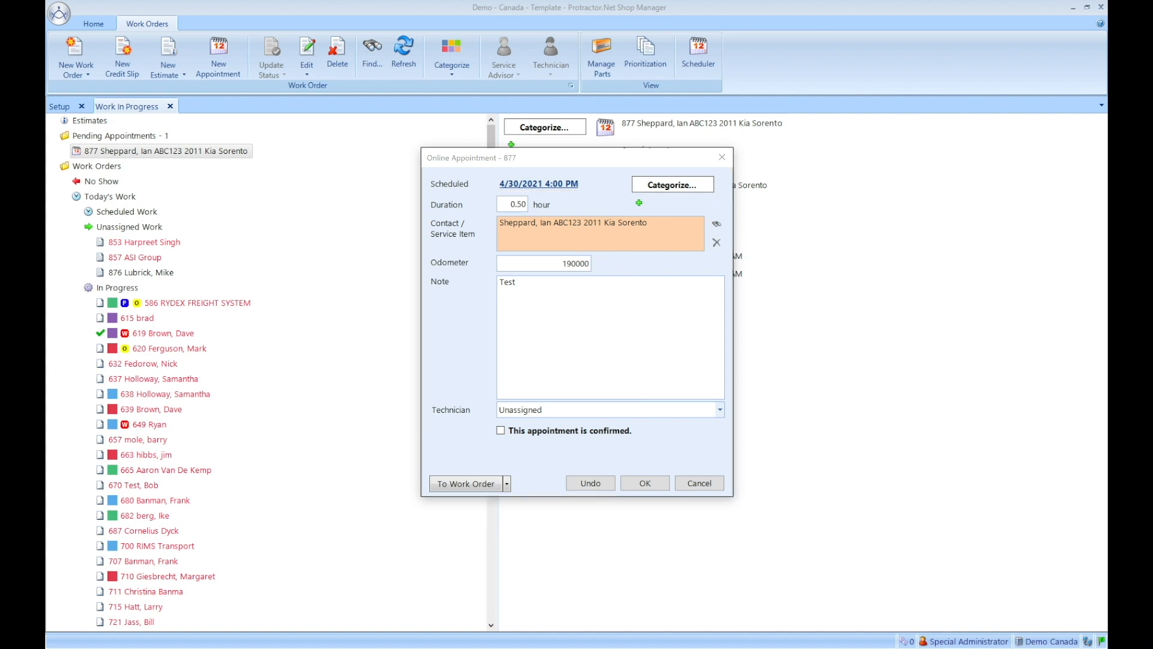
pyautogui.moveTo(496, 238); pyautogui.dragTo(281, 138)
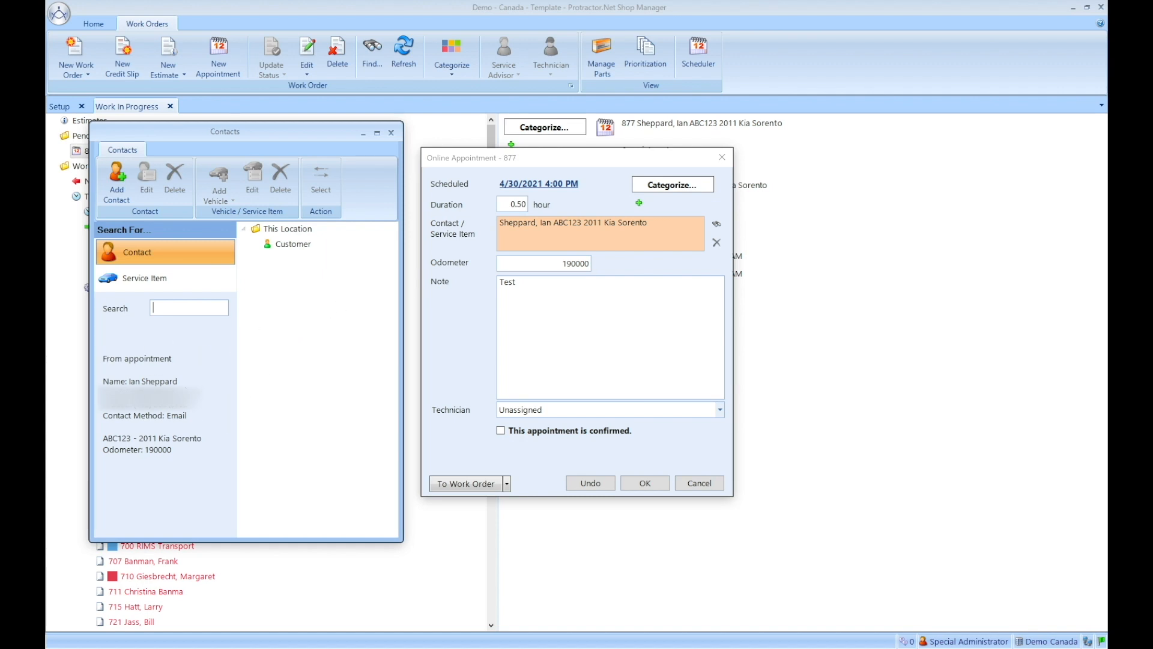
# Step: Add the customer as a contact, close the contact windows, and confirm appointment 877
pyautogui.click(117, 179)
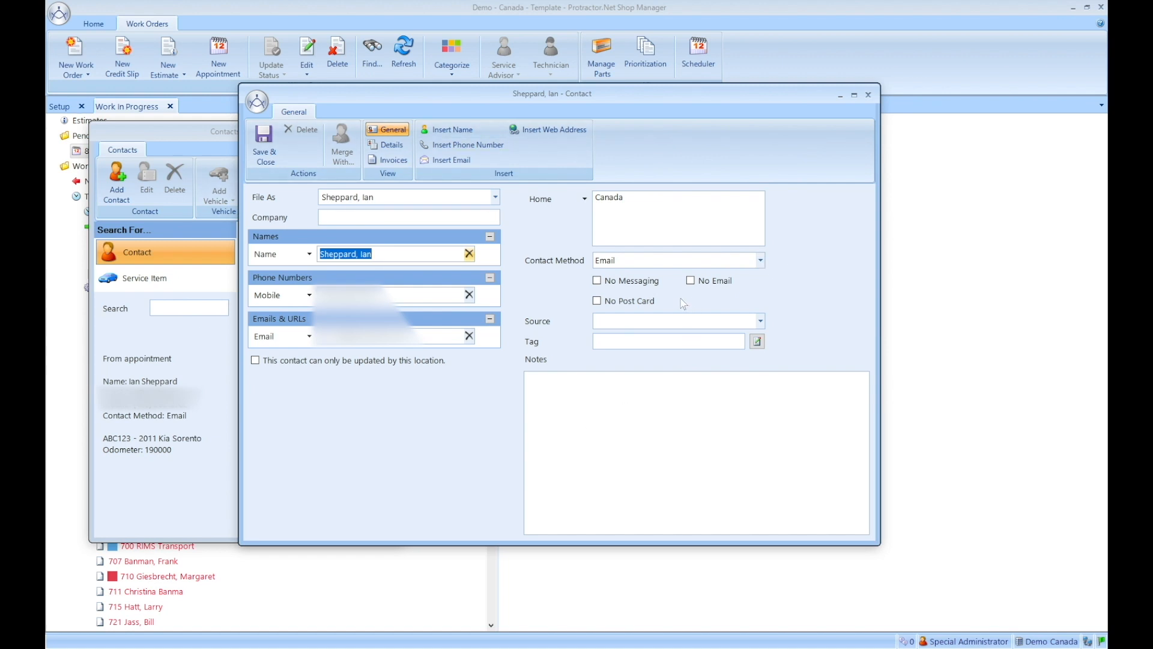
pyautogui.click(868, 94)
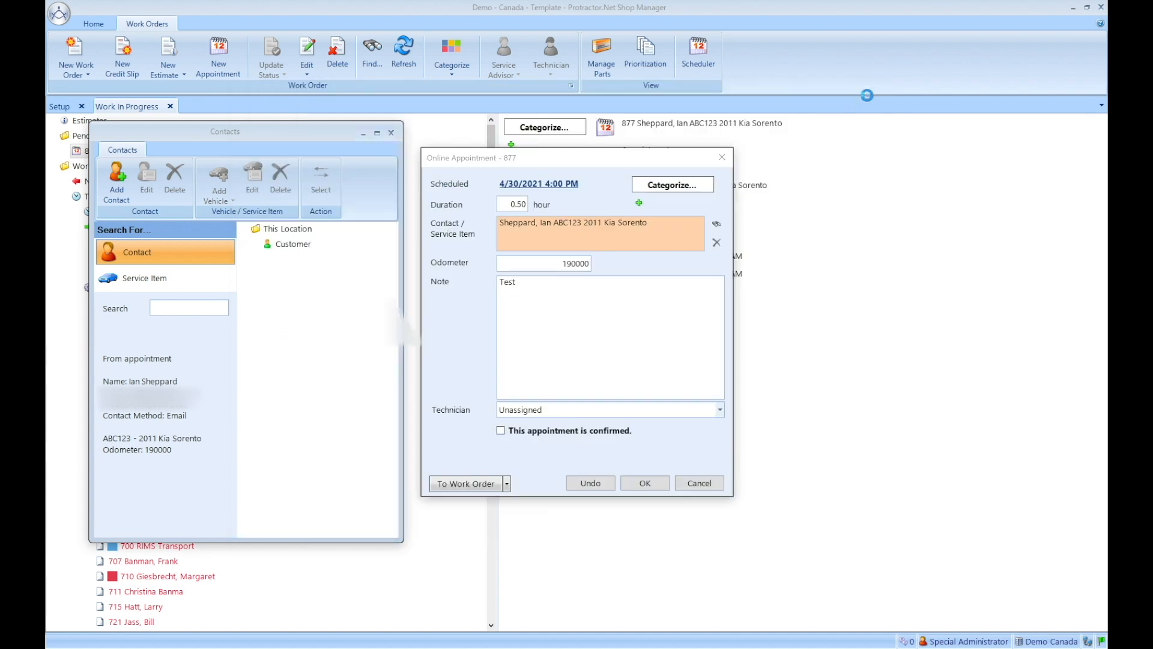
pyautogui.click(392, 133)
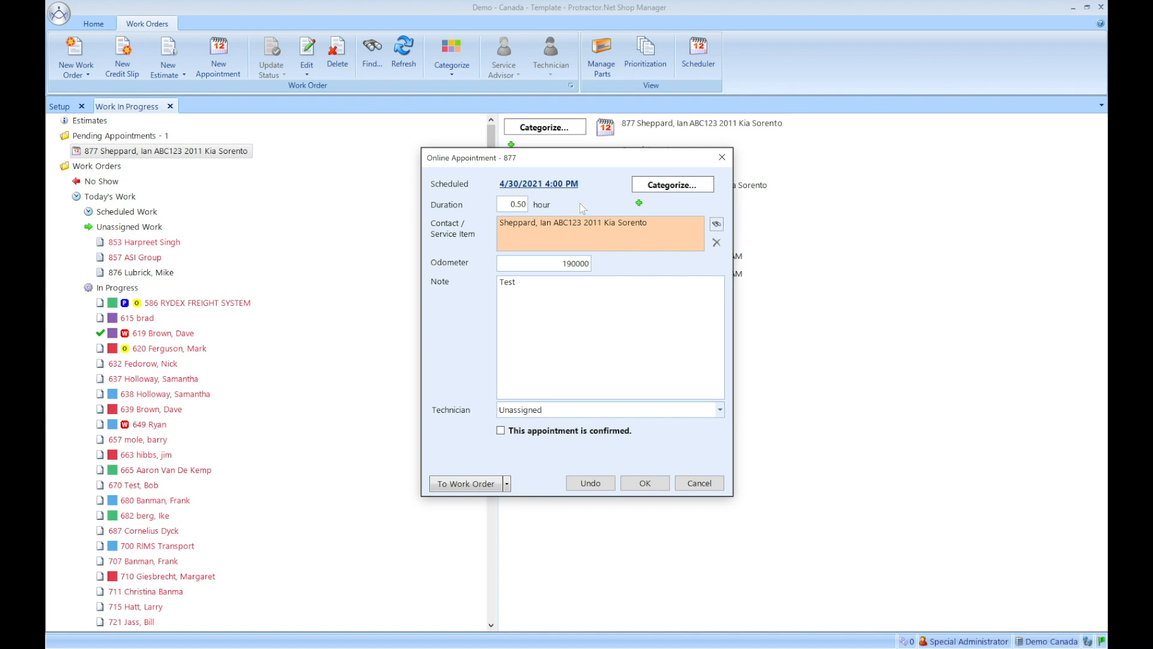
pyautogui.click(501, 431)
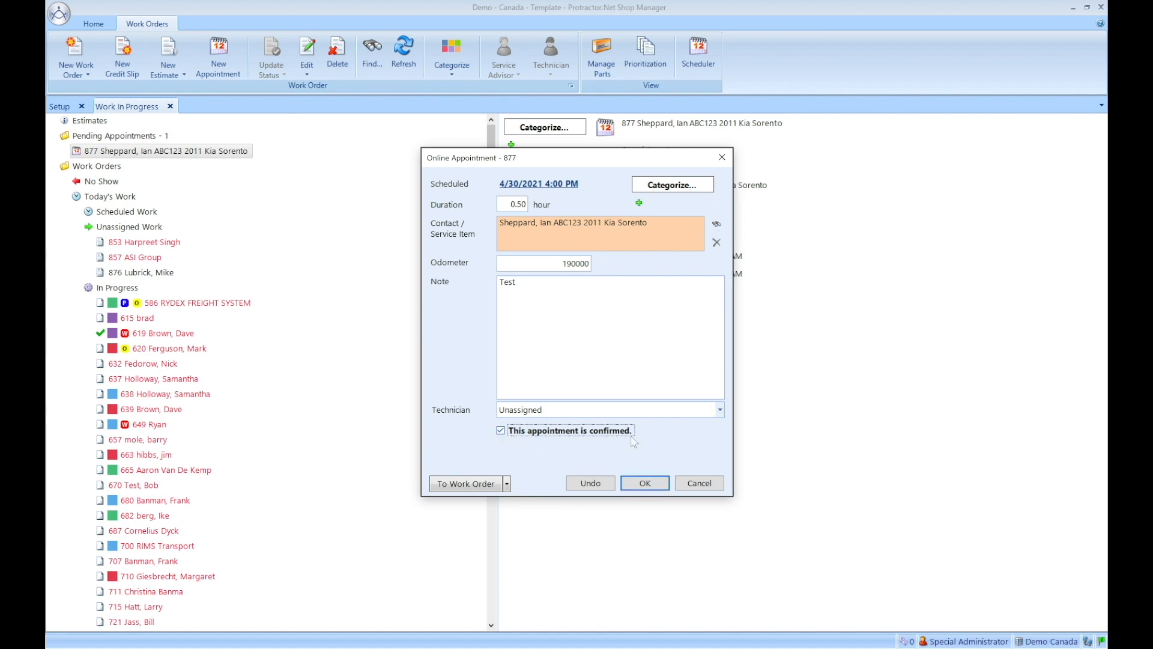
pyautogui.click(648, 483)
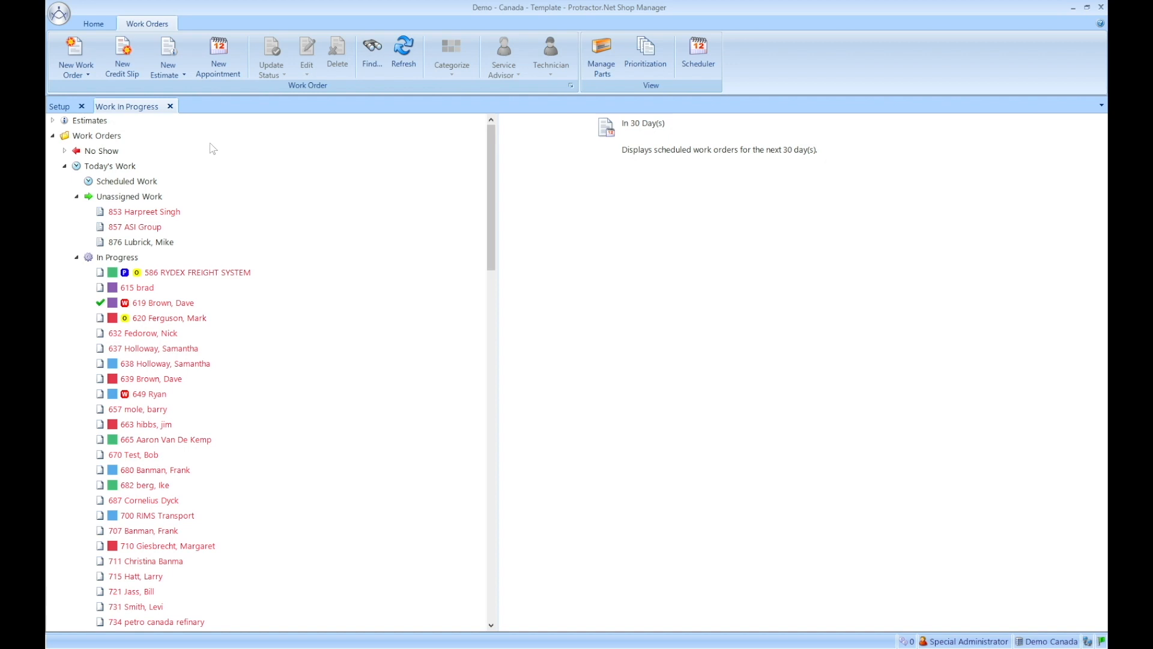
# Step: Scroll the Work In Progress tree to find appointment 877 under Future Work, In 30 Day(s)
pyautogui.moveTo(488, 205); pyautogui.dragTo(493, 431)
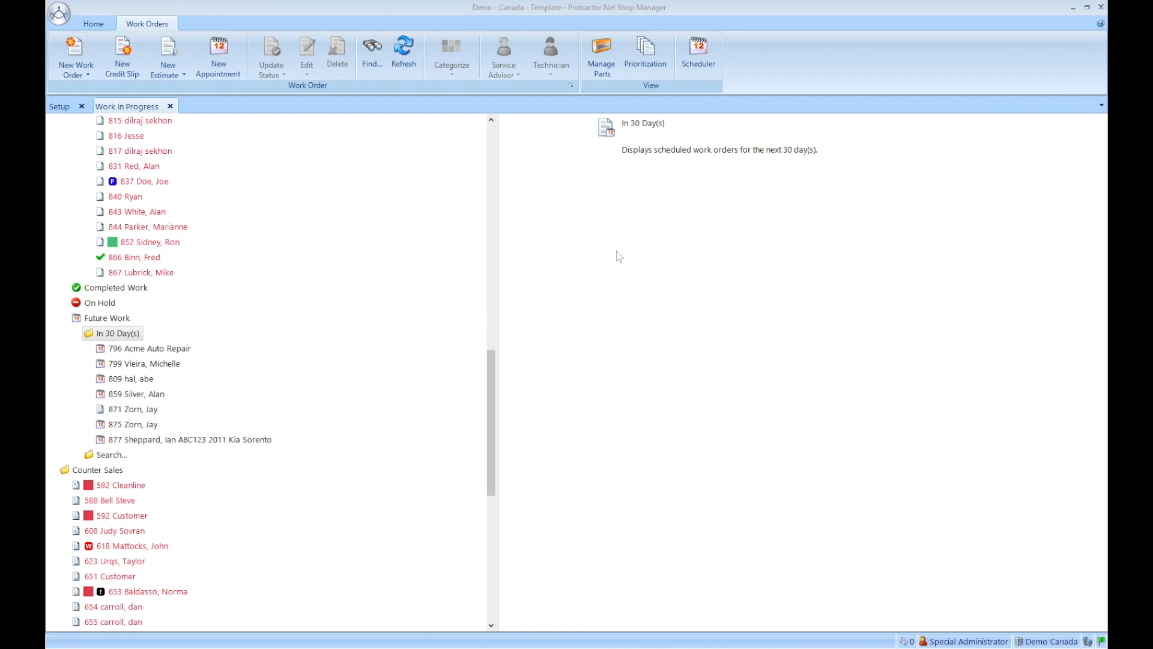
# Step: Select the Reminder Email template in Setup and open it for editing
pyautogui.click(60, 107)
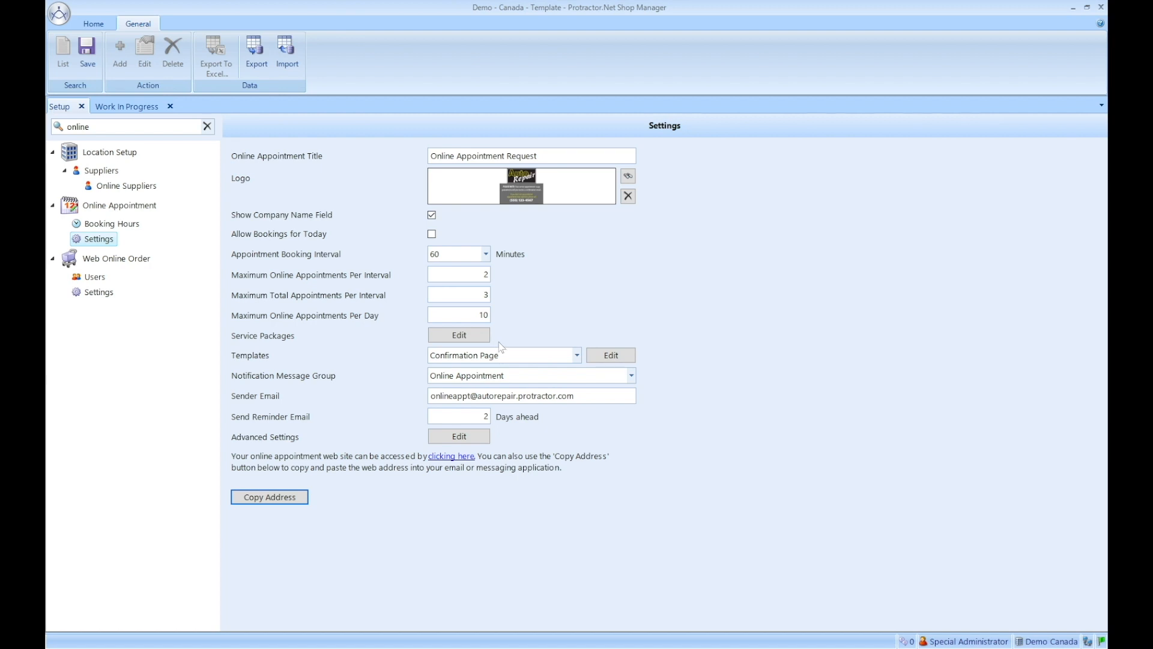
pyautogui.click(507, 359)
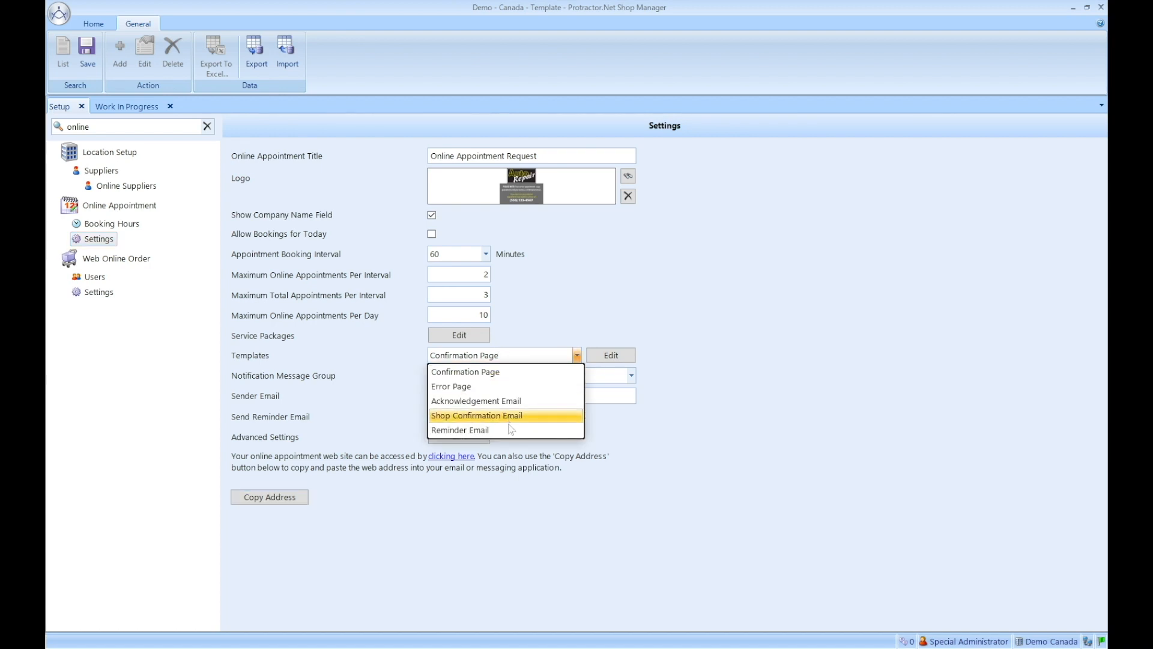
pyautogui.click(475, 431)
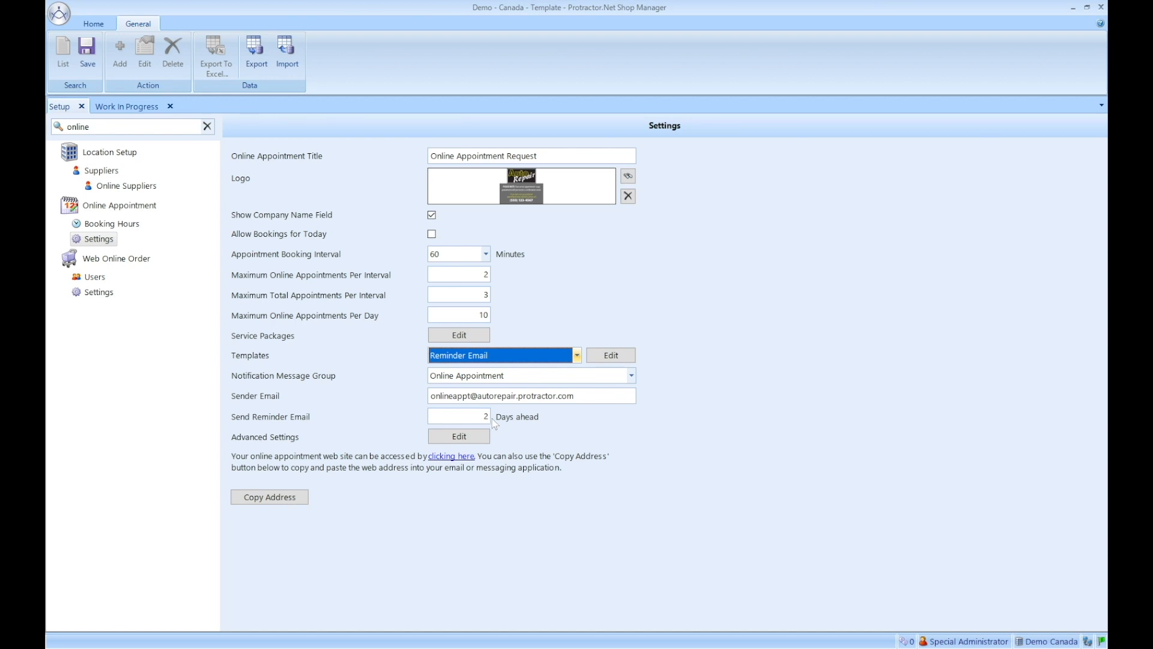
pyautogui.click(609, 355)
# Step: Show the Reminder Email's Html Preview and scroll down to its Confirm and Reschedule buttons
pyautogui.click(385, 160)
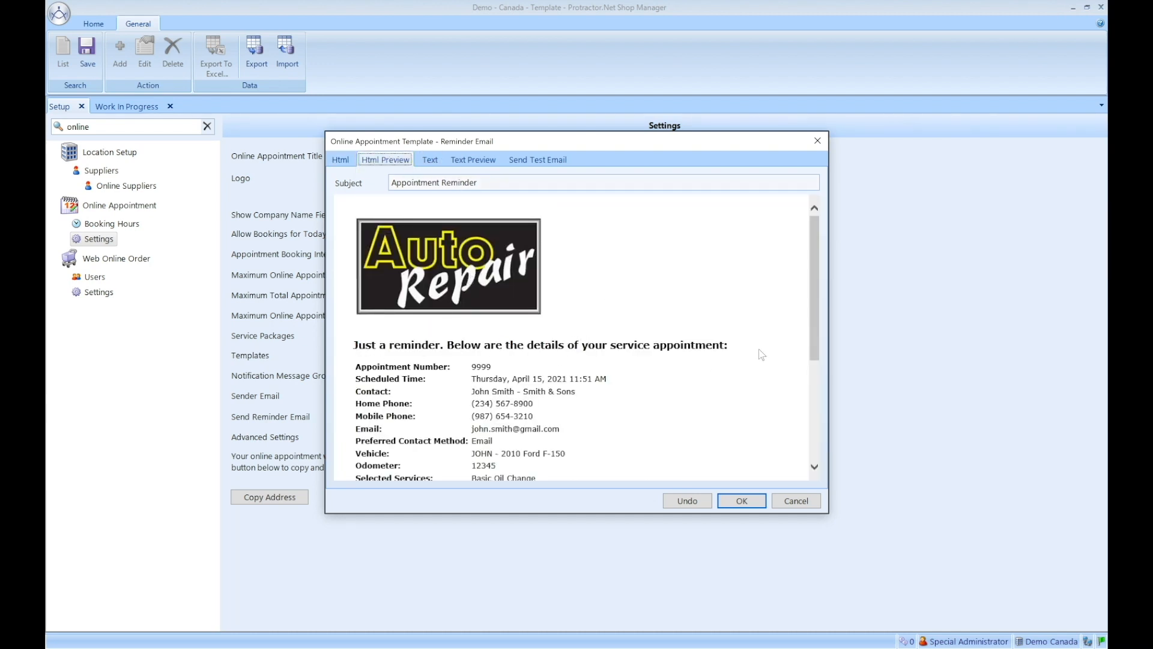
pyautogui.moveTo(819, 279); pyautogui.dragTo(817, 344)
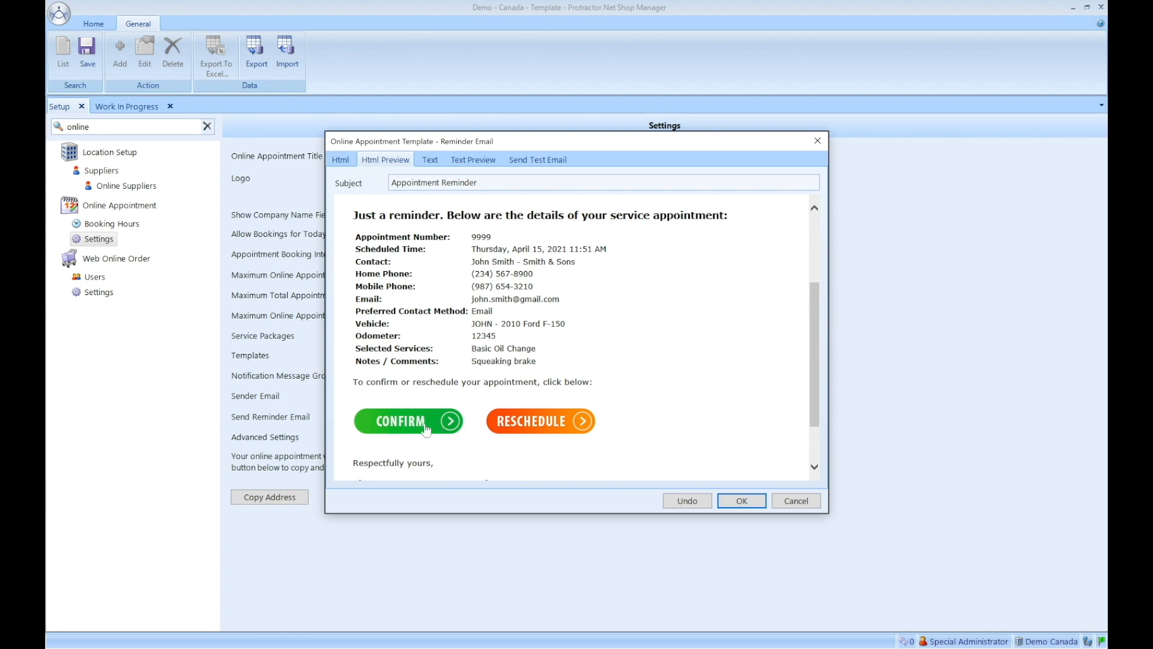
# Step: Cancel the Reminder Email template, then pick Error Page from the Templates list for editing
pyautogui.click(804, 504)
pyautogui.click(507, 356)
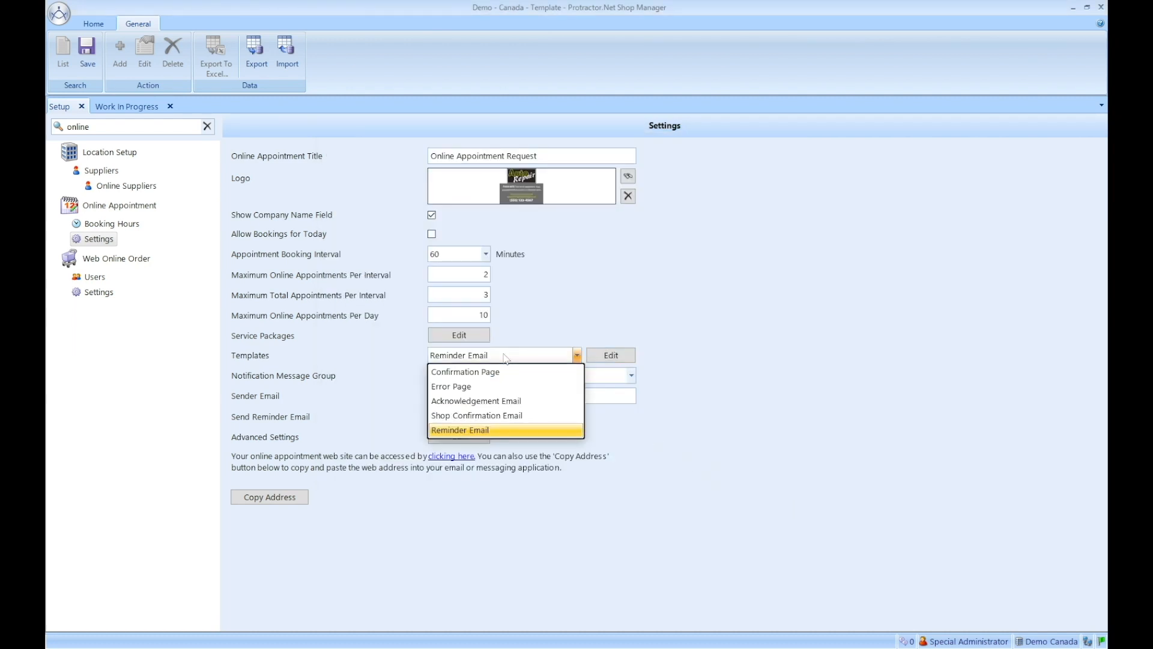
pyautogui.click(455, 388)
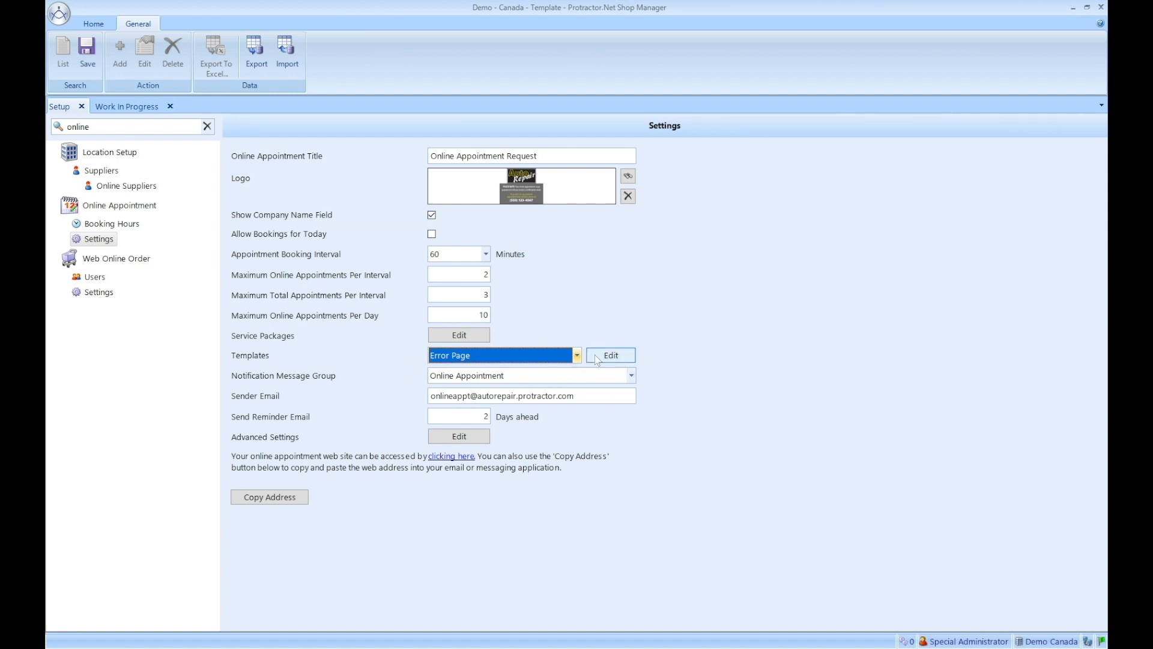
pyautogui.click(617, 356)
pyautogui.click(388, 159)
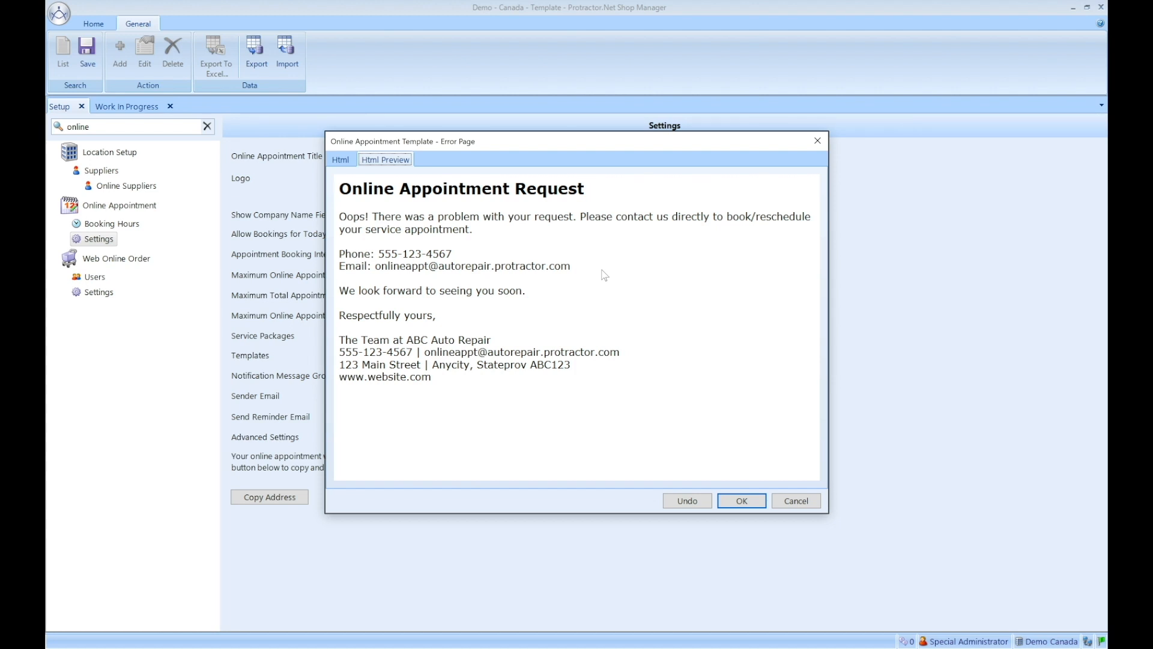
pyautogui.click(742, 501)
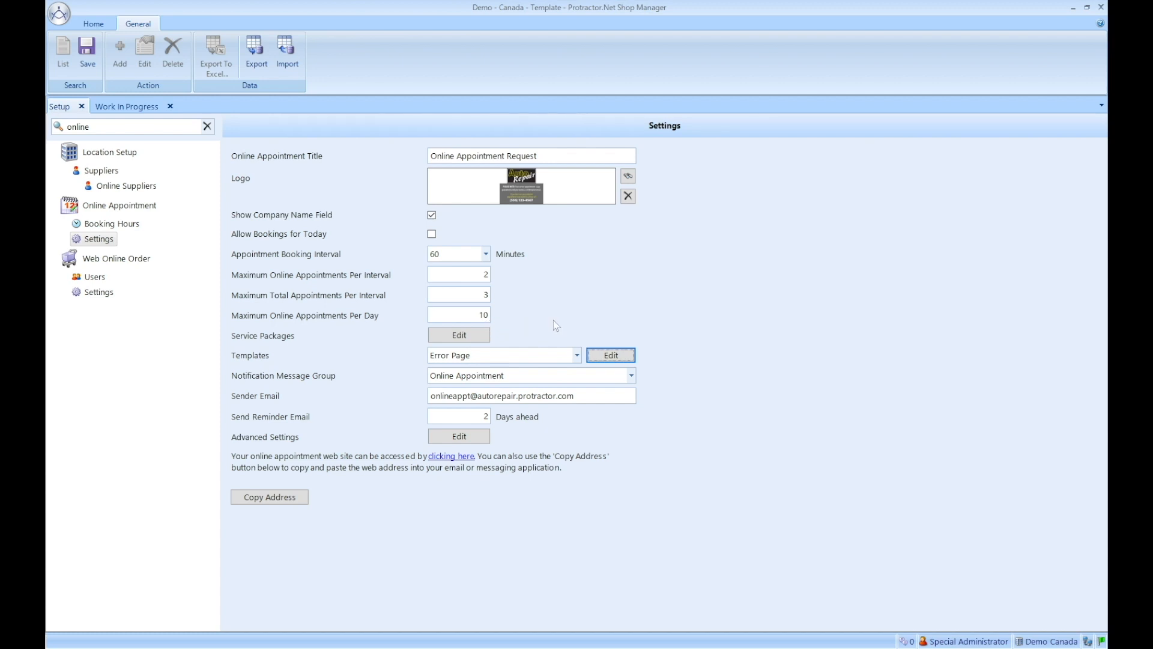
# Step: Open the Work Orders Scheduler to show the week of April 11–17, 2021
pyautogui.click(92, 25)
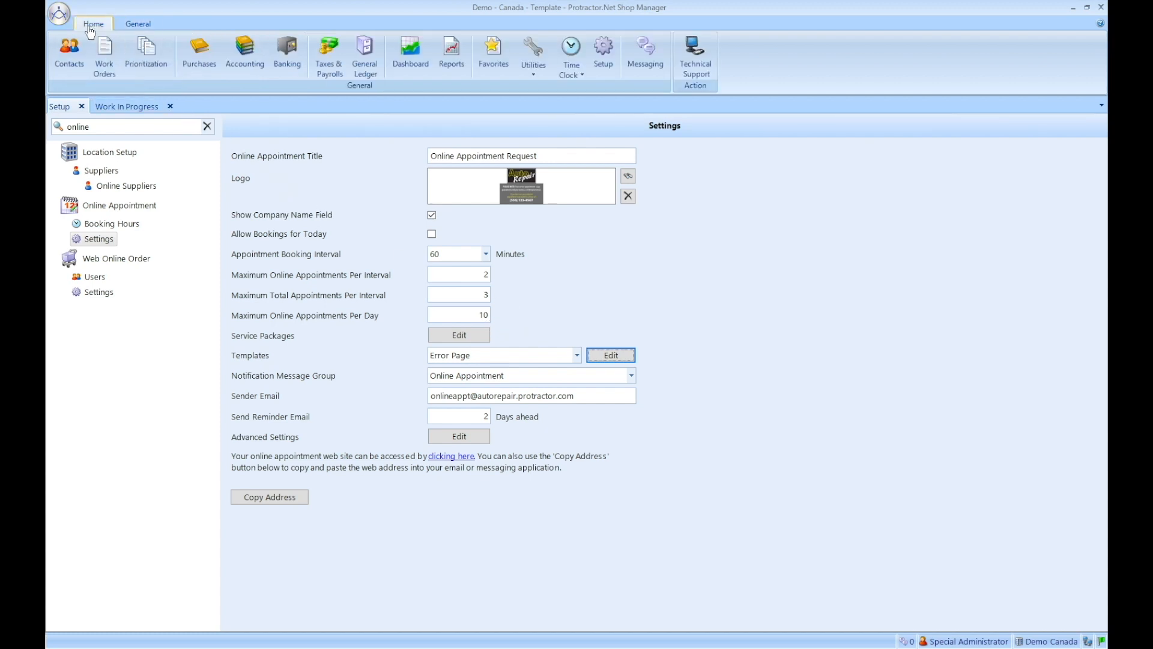
pyautogui.click(102, 54)
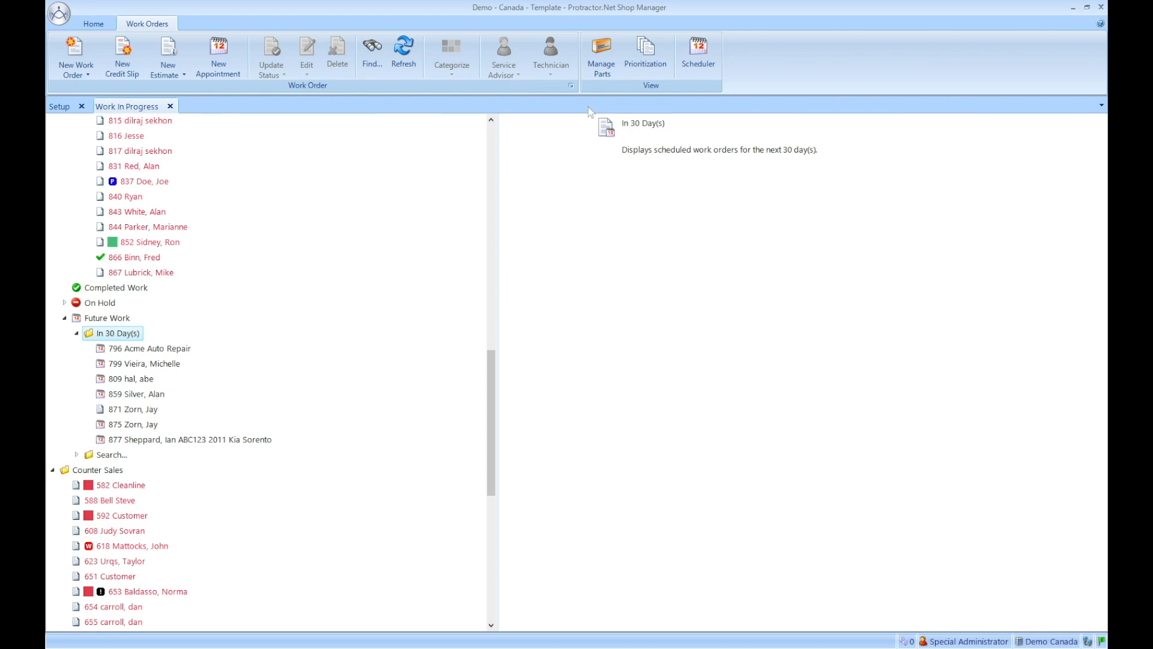
pyautogui.click(698, 55)
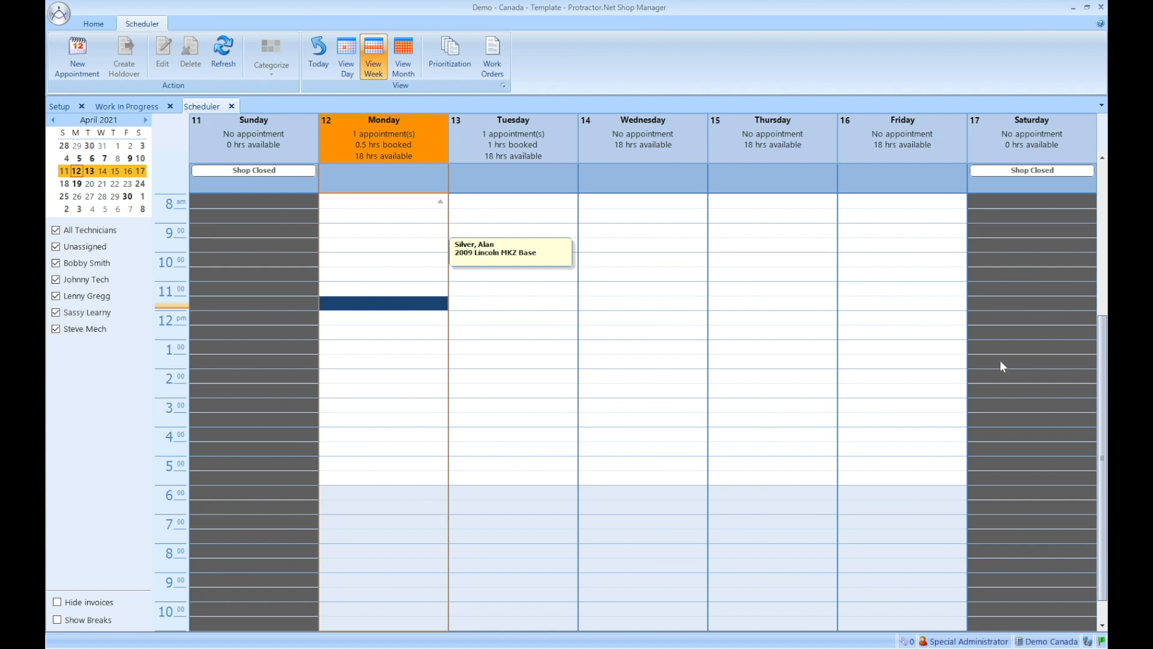
# Step: Search Setup for 'sche', open Shop Hours Schedule Overview, and save the pending appointment settings
pyautogui.click(99, 26)
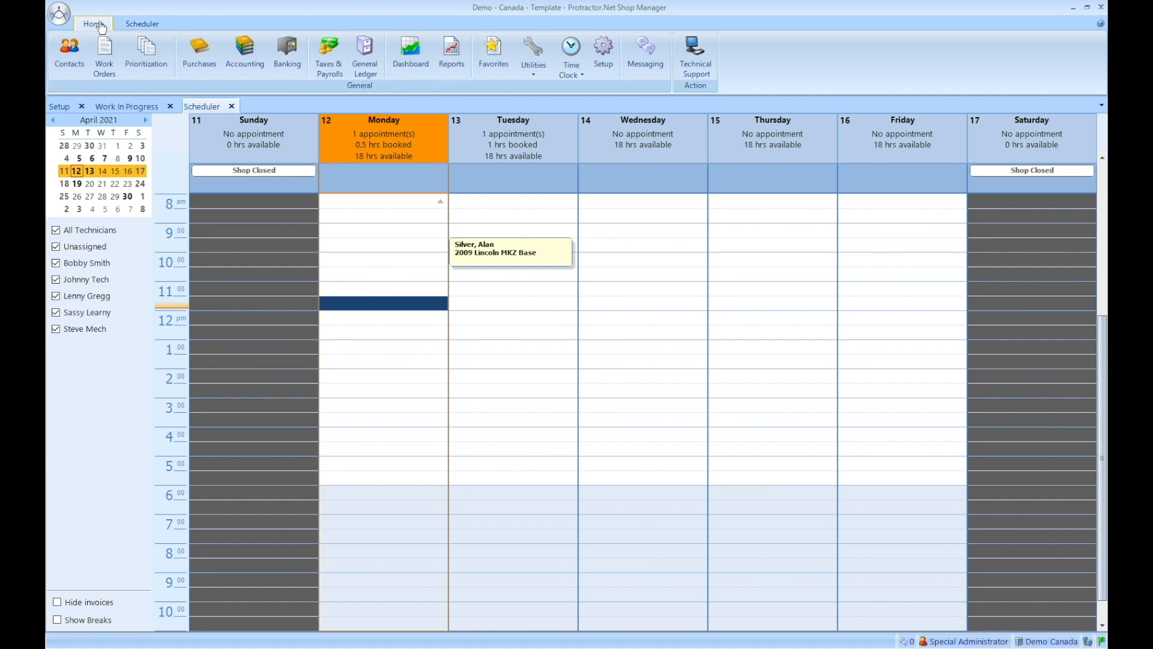
pyautogui.click(606, 60)
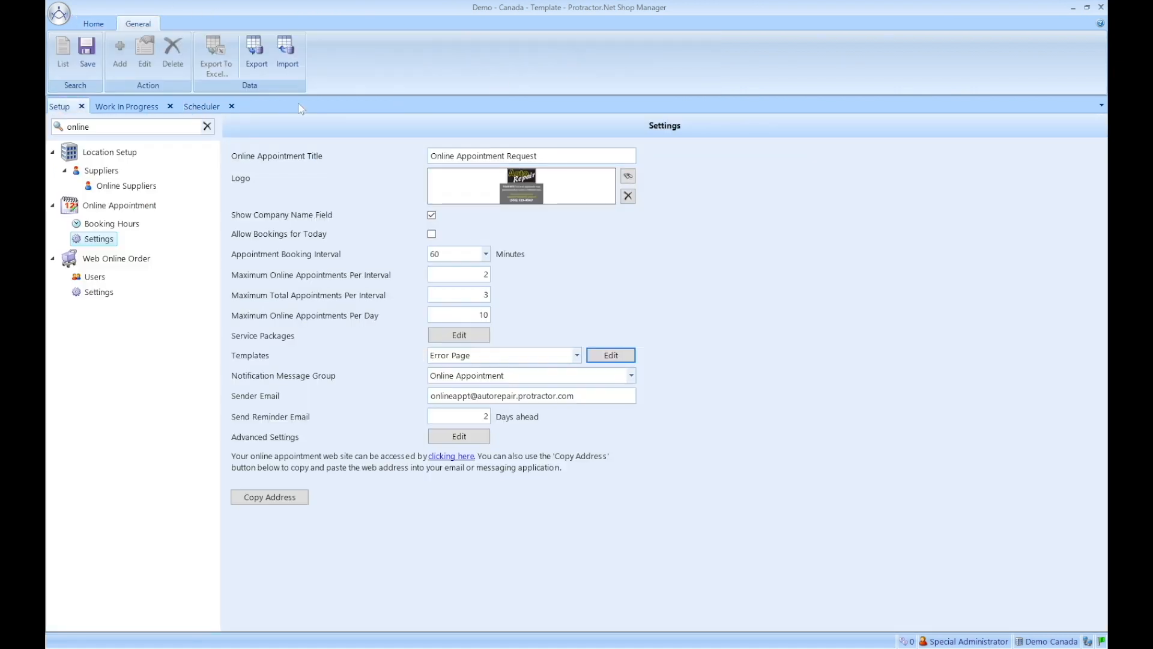
pyautogui.click(71, 126)
pyautogui.doubleClick(70, 126)
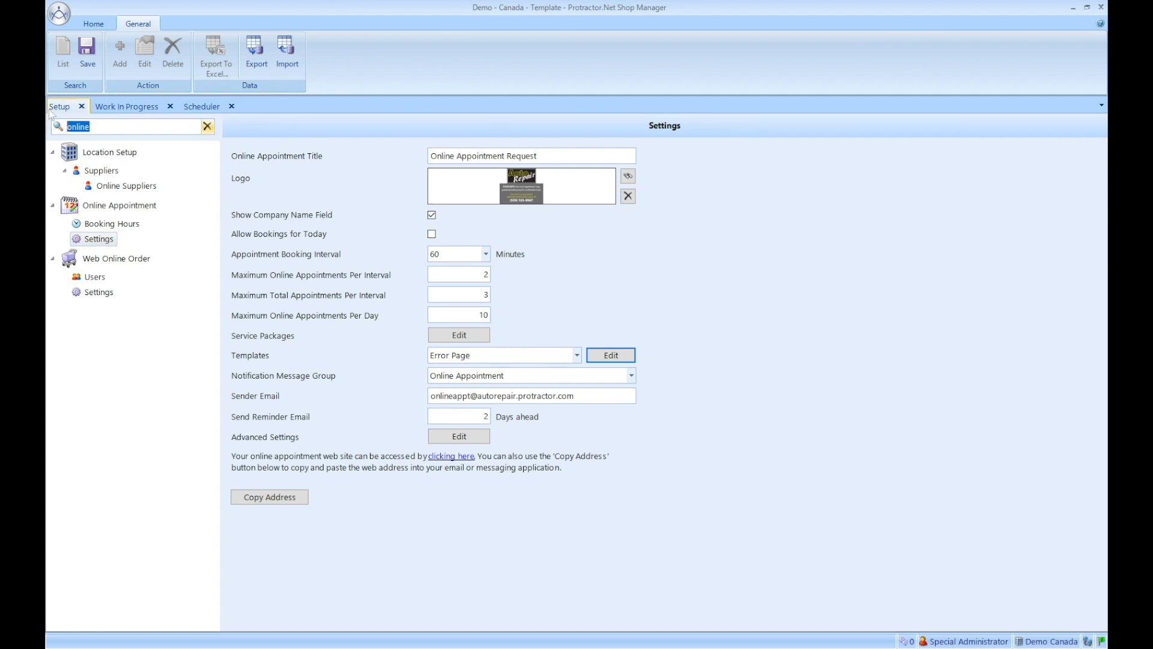
pyautogui.write('sche')
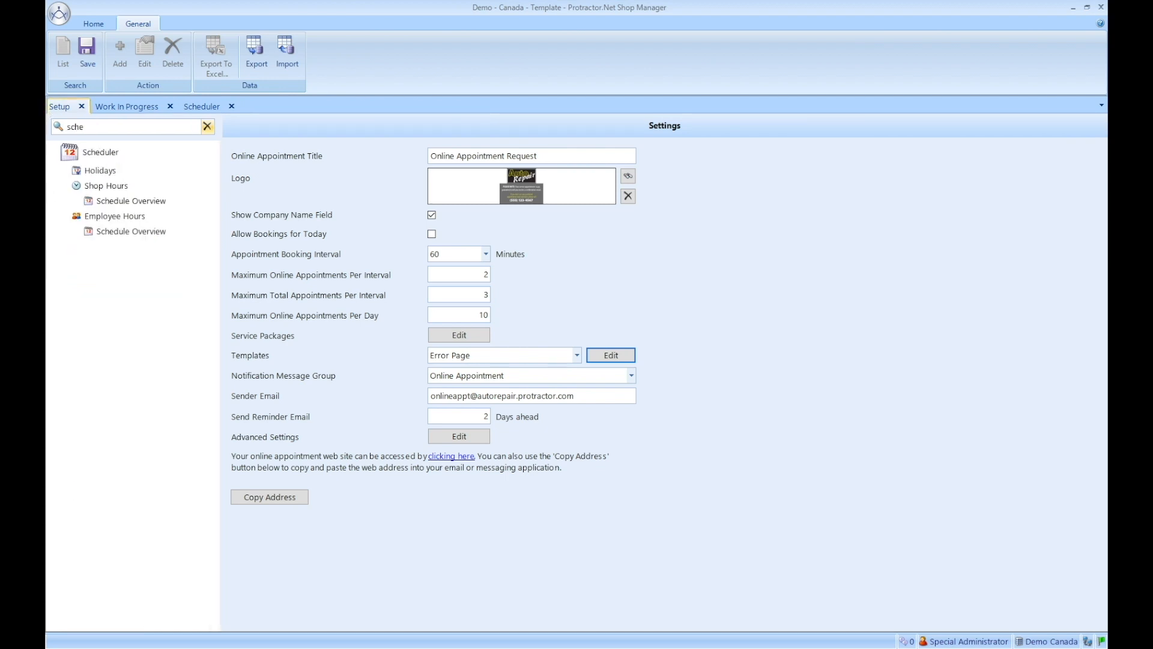
pyautogui.click(150, 205)
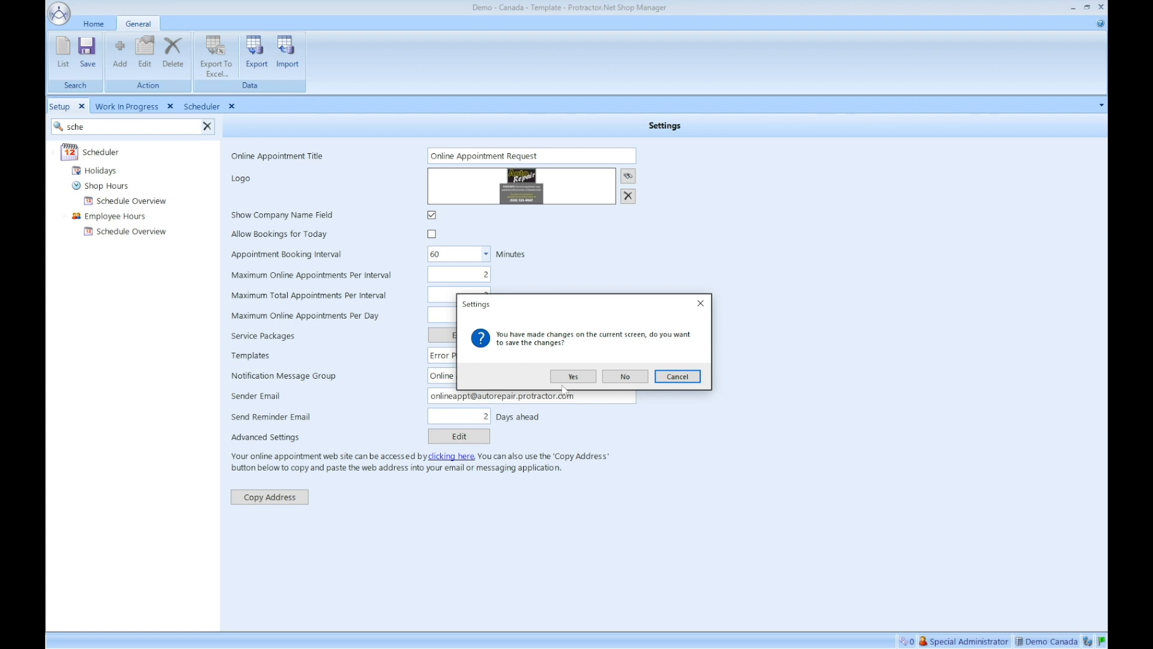
pyautogui.click(580, 379)
pyautogui.click(664, 378)
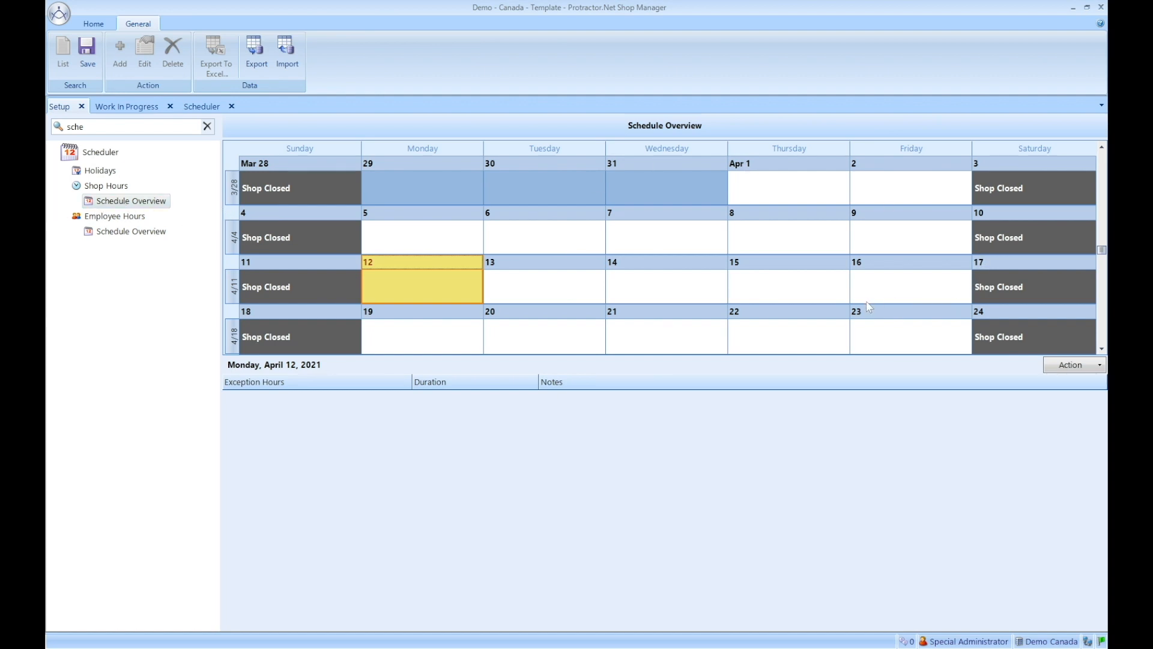
# Step: Add exception hours for Friday, April 16, 2021 in the Shop Hours calendar
pyautogui.click(910, 289)
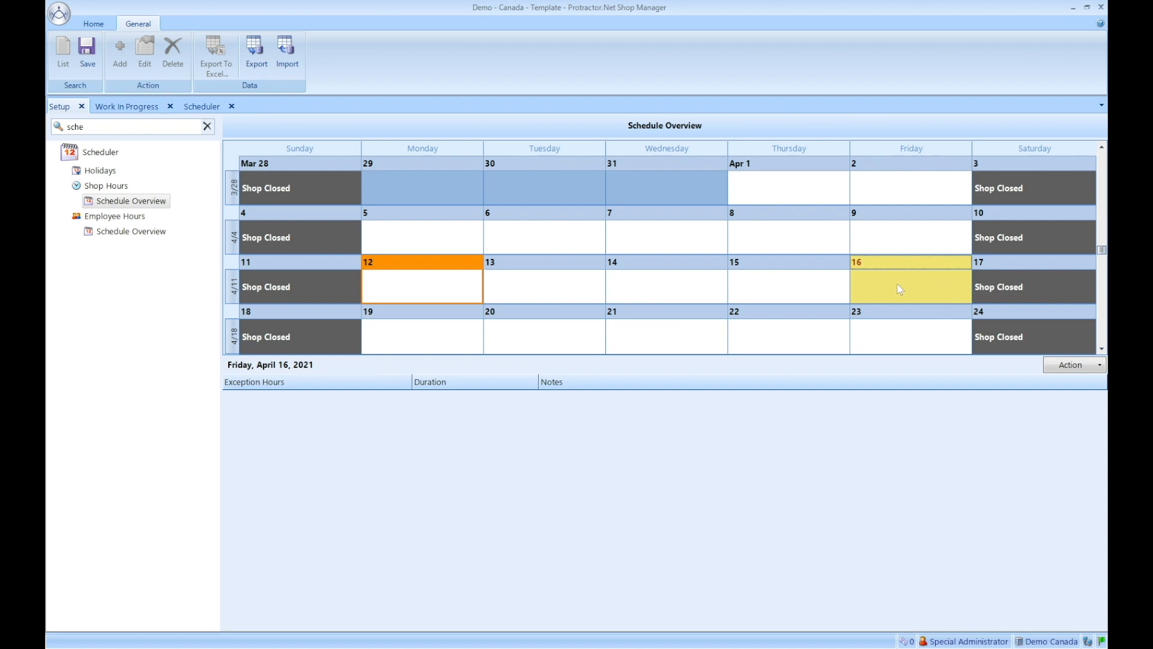
pyautogui.click(1099, 366)
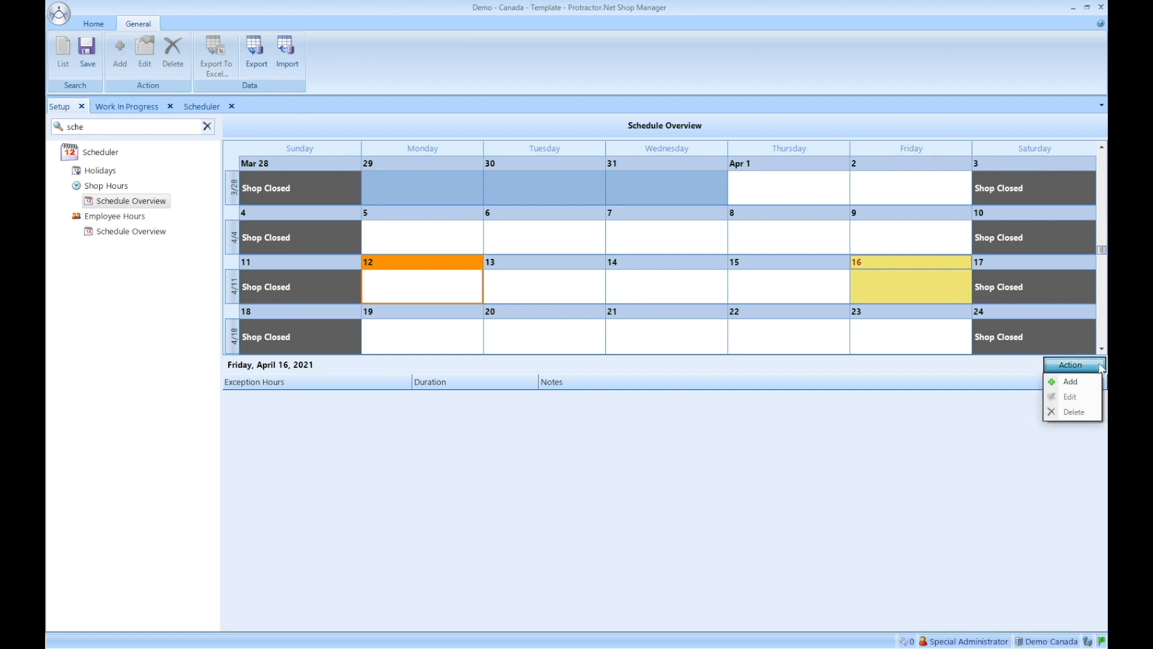
pyautogui.click(1070, 382)
# Step: Check Fully Booked, add the note 'No more appointments.', and confirm the exception
pyautogui.click(444, 291)
pyautogui.click(444, 291)
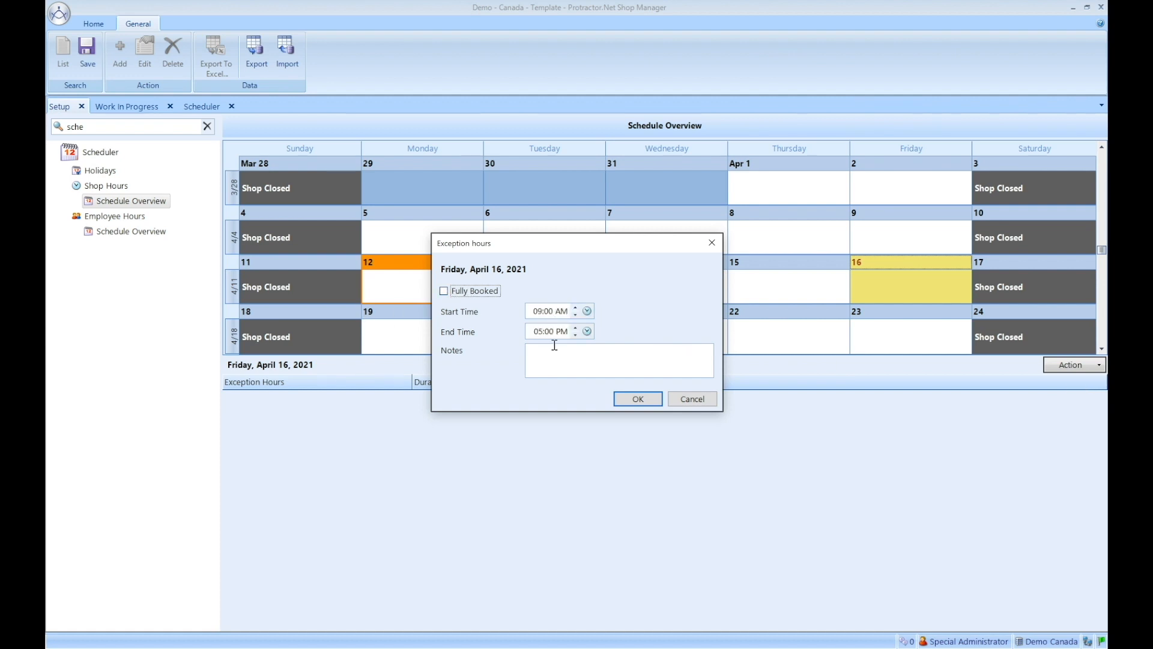
pyautogui.click(444, 291)
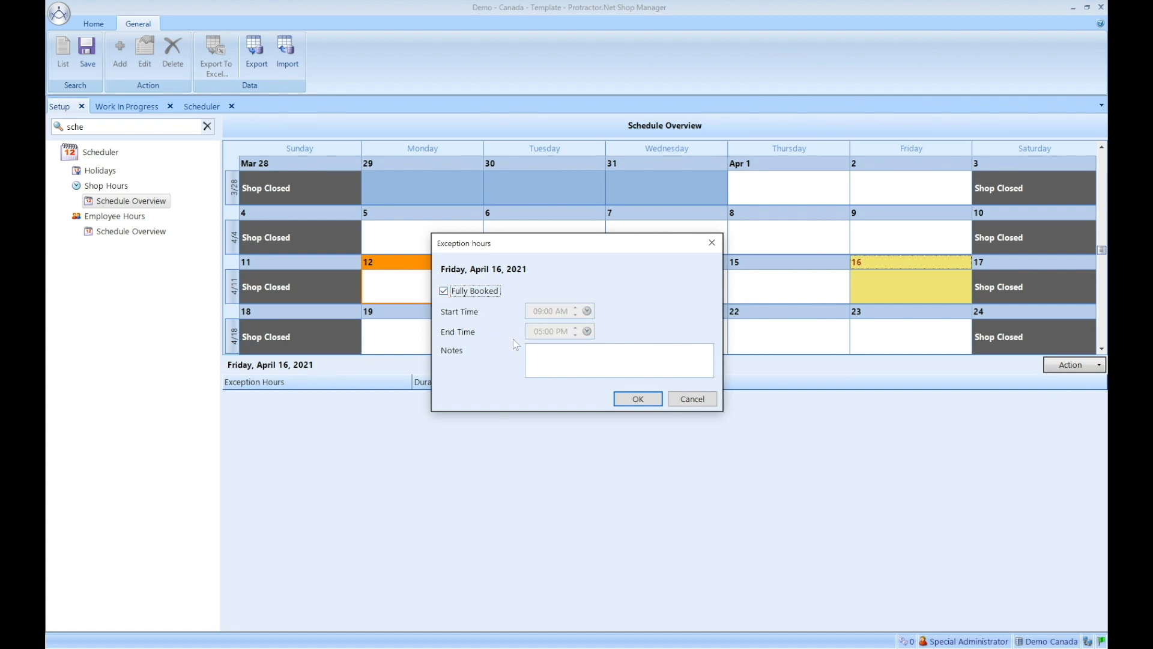
pyautogui.click(564, 353)
pyautogui.write('No more appointments.')
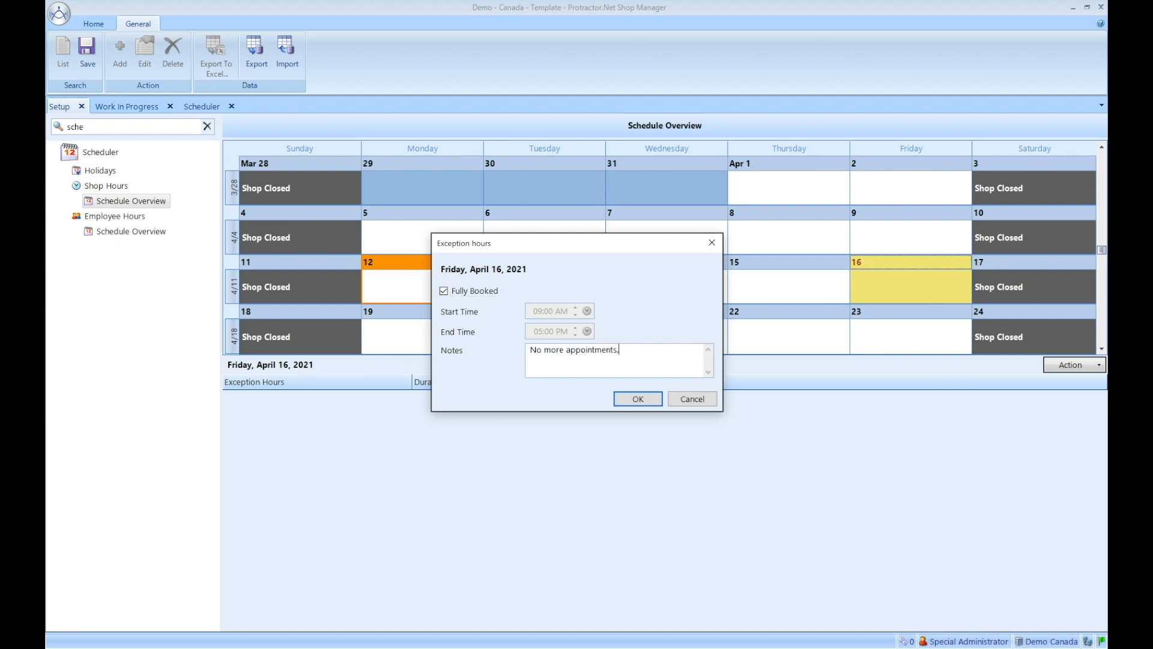
pyautogui.click(637, 399)
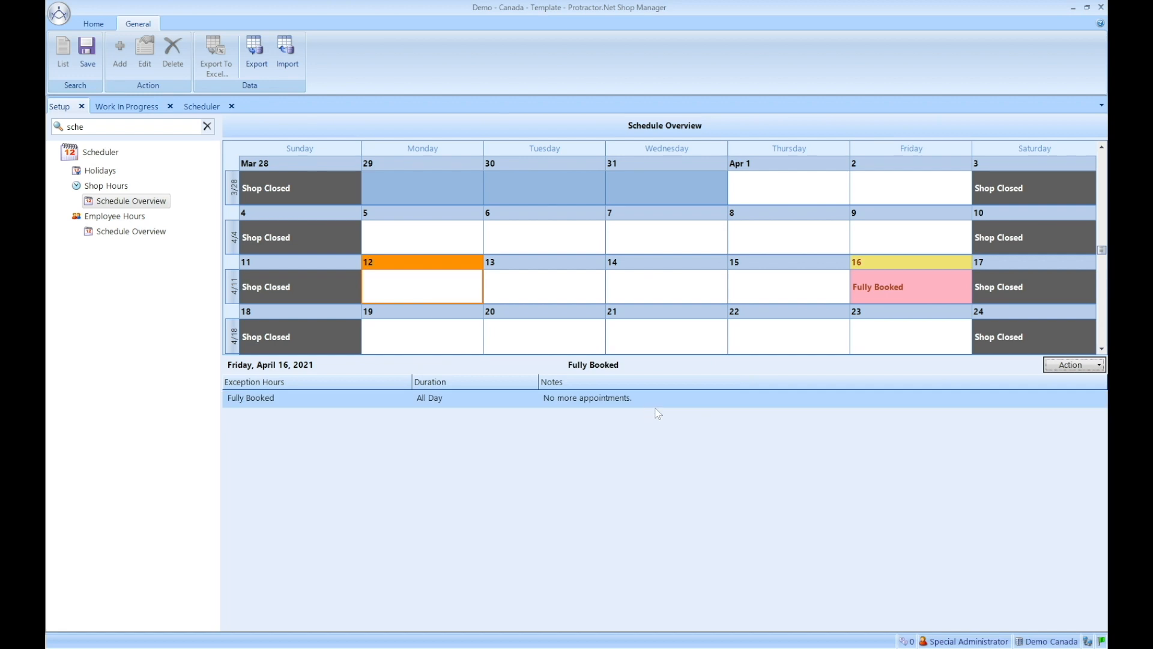
# Step: Select Tuesday, April 13 in the Shop Hours calendar to view its schedule details
pyautogui.moveTo(904, 302)
pyautogui.click(568, 286)
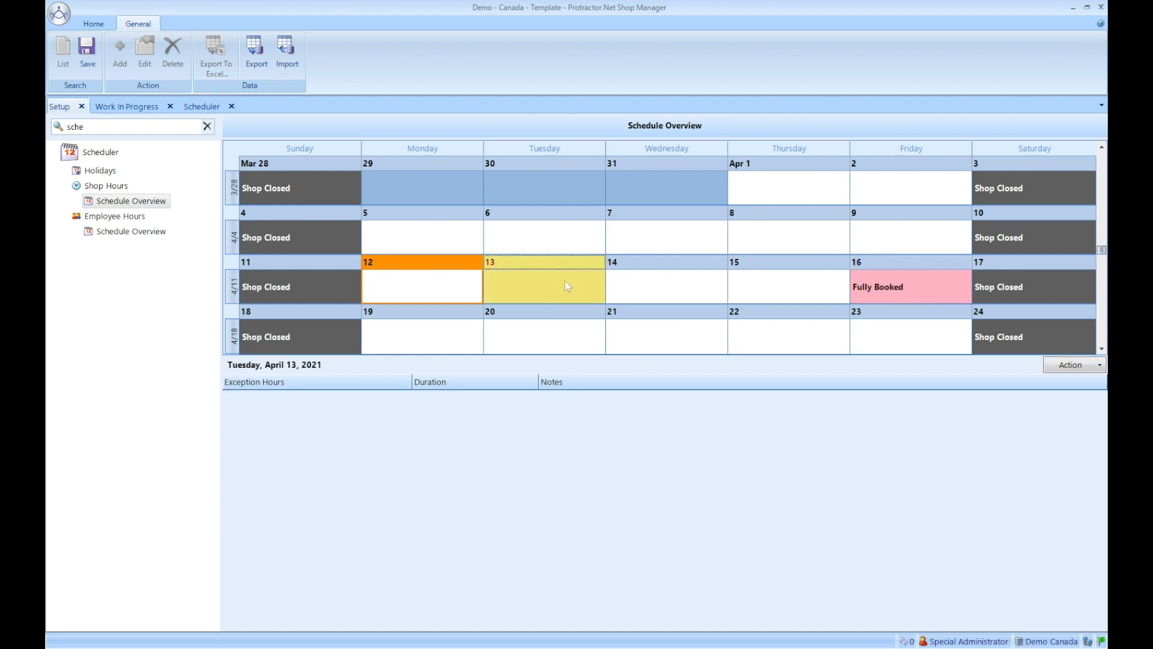